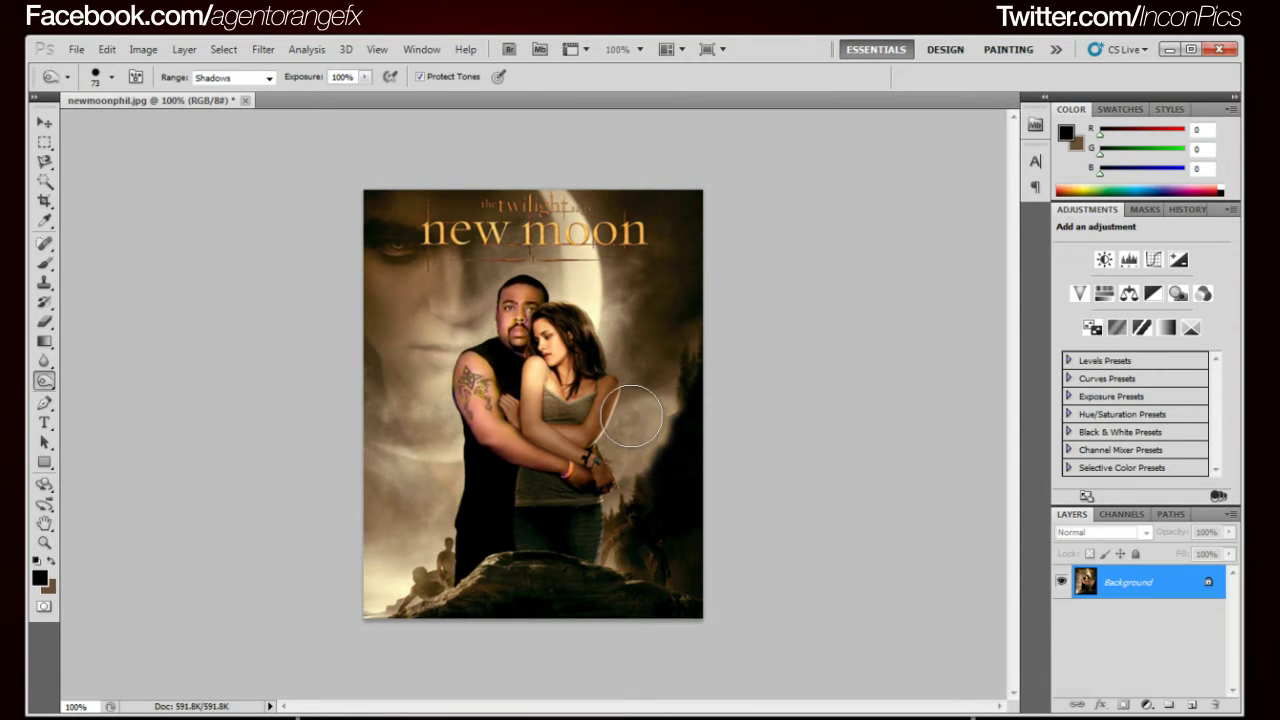
# Darken the misty background beside the woman with the Burn tool.
pyautogui.moveTo(631, 414)
pyautogui.mouseDown()
pyautogui.moveTo(690, 377)
pyautogui.moveTo(611, 324)
pyautogui.moveTo(571, 355)
pyautogui.moveTo(620, 343)
pyautogui.moveTo(625, 328)
pyautogui.moveTo(582, 337)
pyautogui.mouseUp()
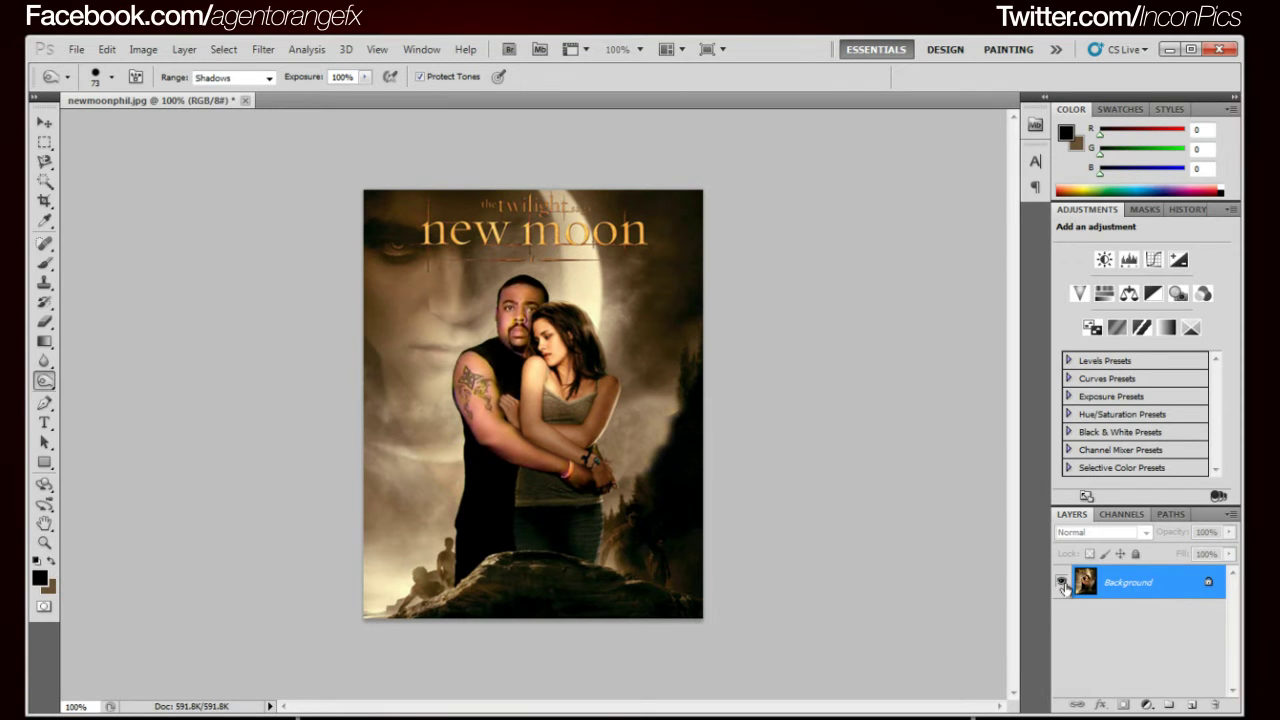
# Duplicate the Background layer to create Background copy.
pyautogui.moveTo(1160, 597); pyautogui.dragTo(1192, 705)
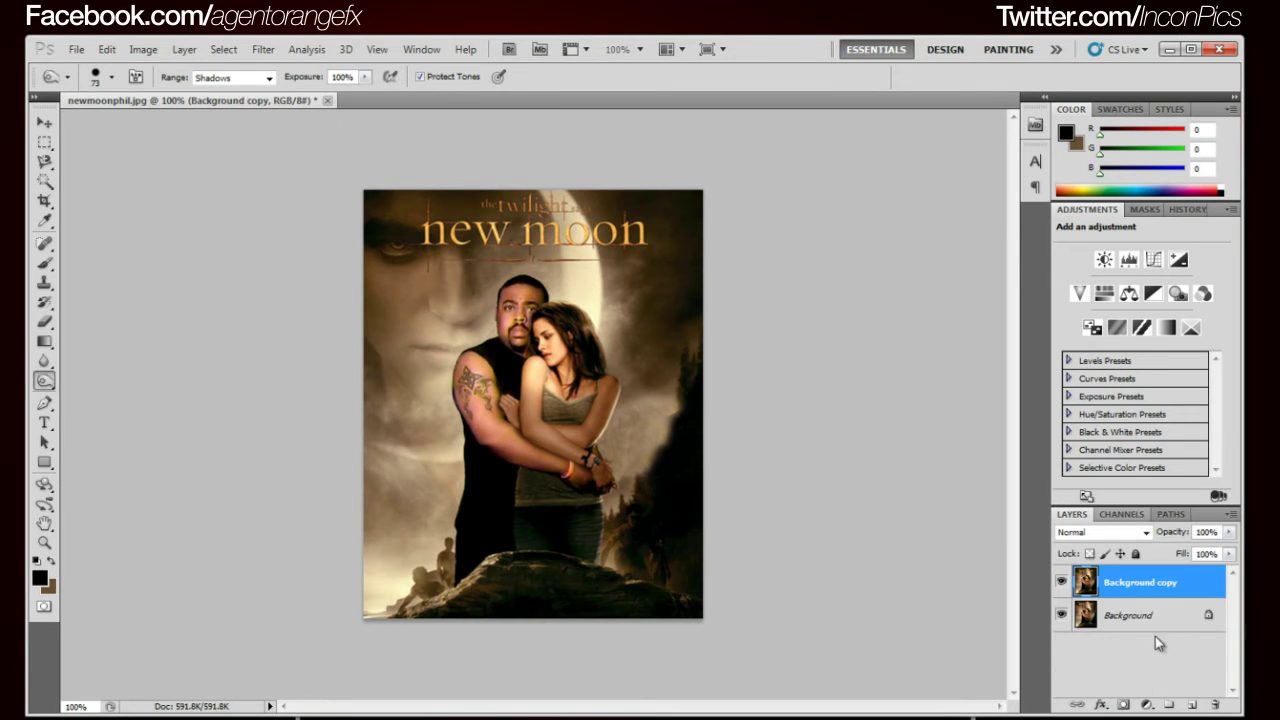
# Hide the original Background layer, dismiss the burn warnings, and reselect Background copy.
pyautogui.click(1061, 616)
pyautogui.click(1158, 625)
pyautogui.click(627, 390)
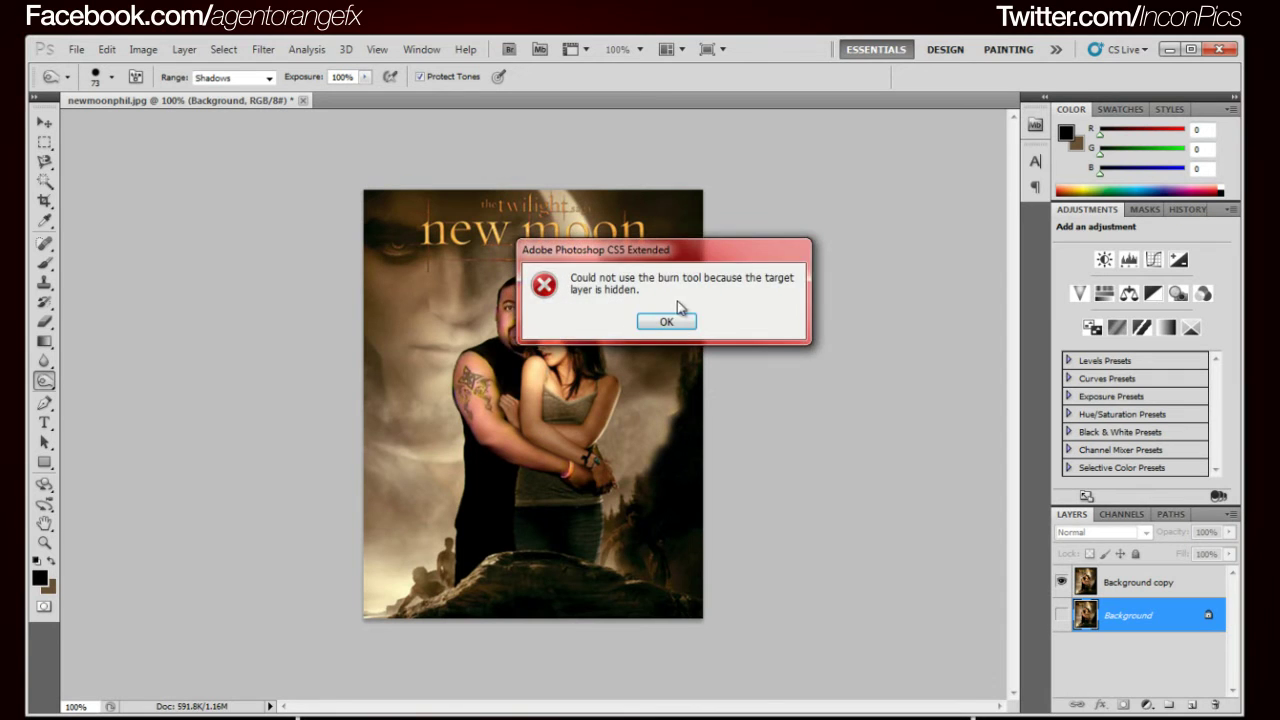
pyautogui.click(683, 318)
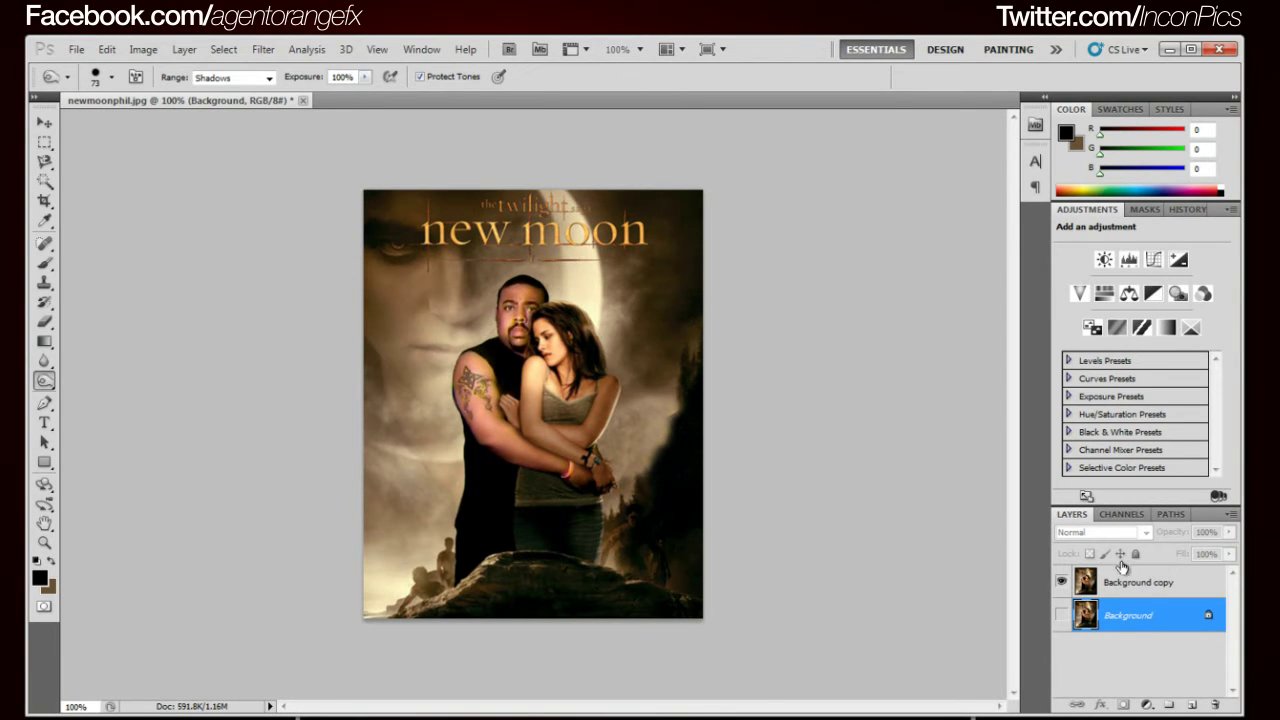
pyautogui.click(1138, 585)
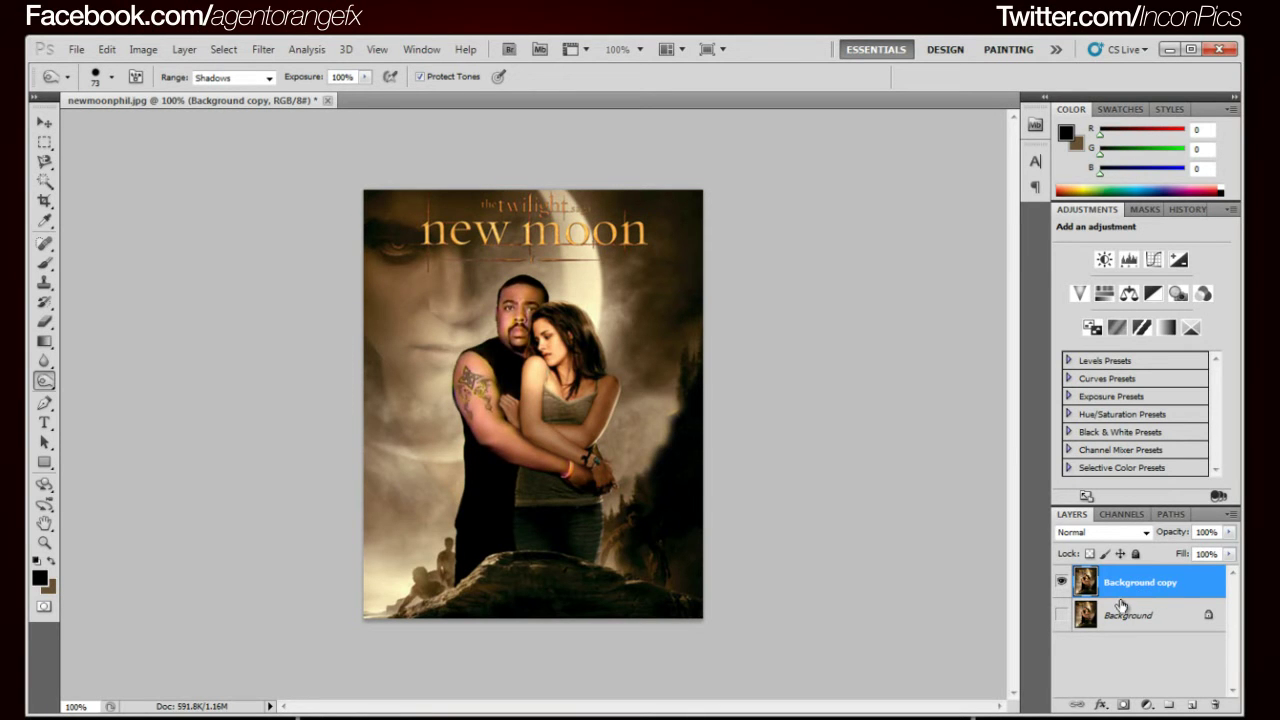
# Preview Hue/Saturation with Saturation at -100, then cancel without applying.
pyautogui.hotkey('ctrl', 'u')
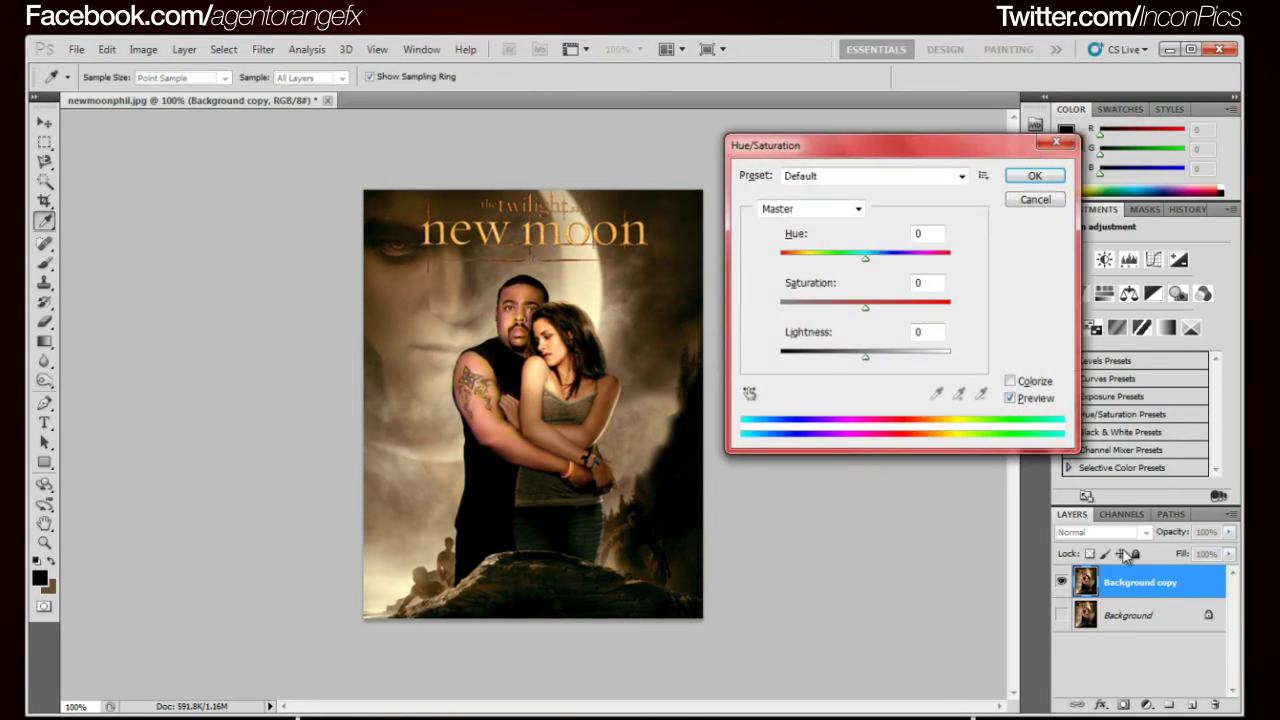
pyautogui.click(867, 304)
pyautogui.moveTo(867, 307); pyautogui.dragTo(774, 313)
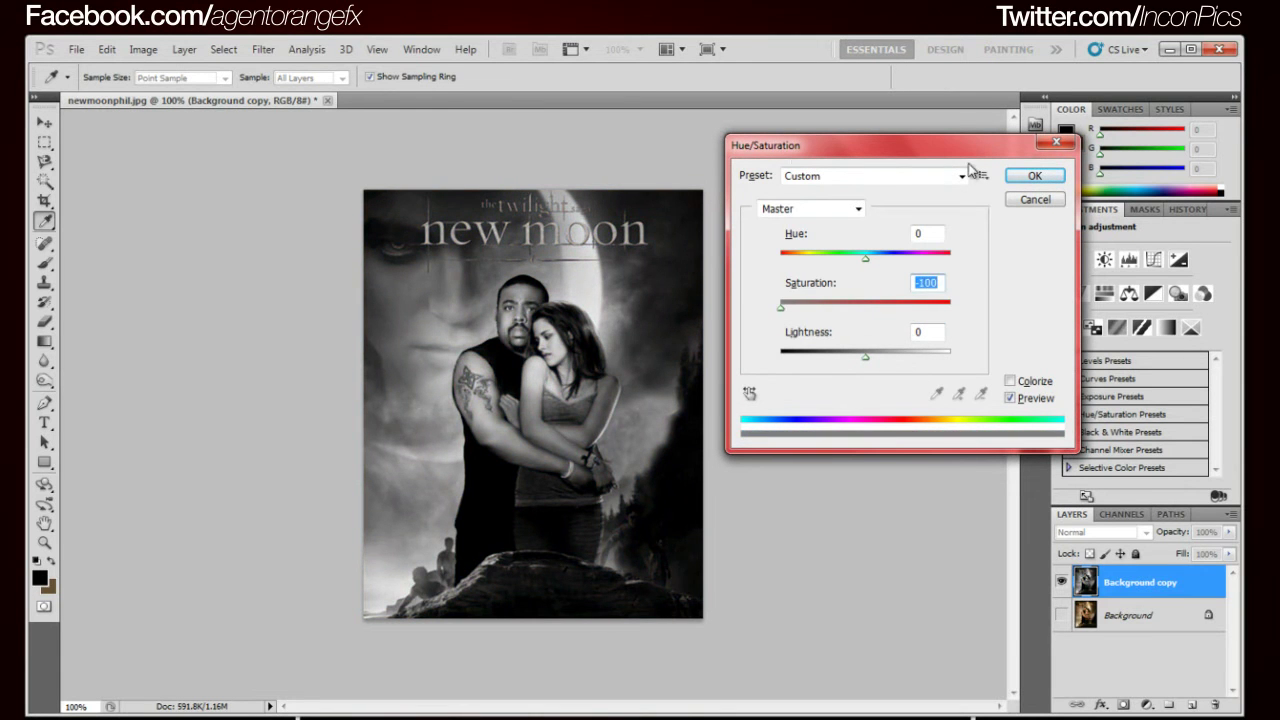
pyautogui.click(1060, 142)
# Open Hue/Saturation from Image > Adjustments, cancel it, and bring the Adjustments list back up.
pyautogui.click(143, 49)
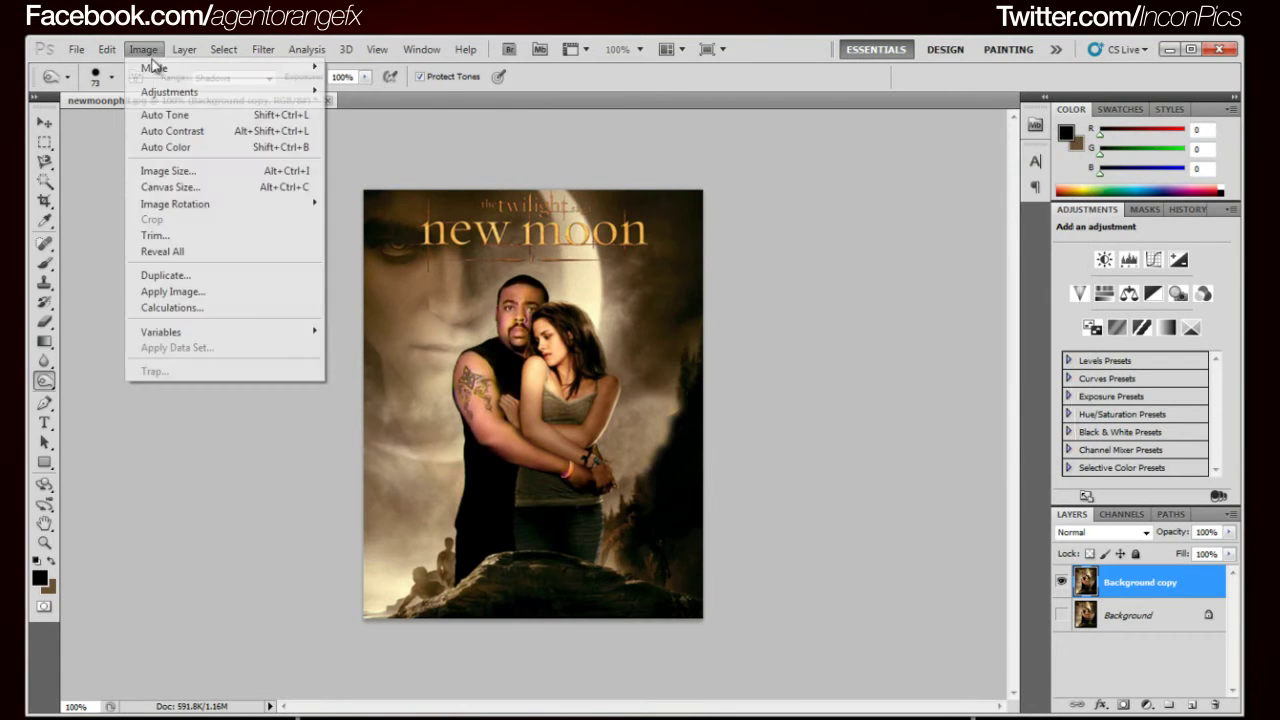
pyautogui.moveTo(235, 94)
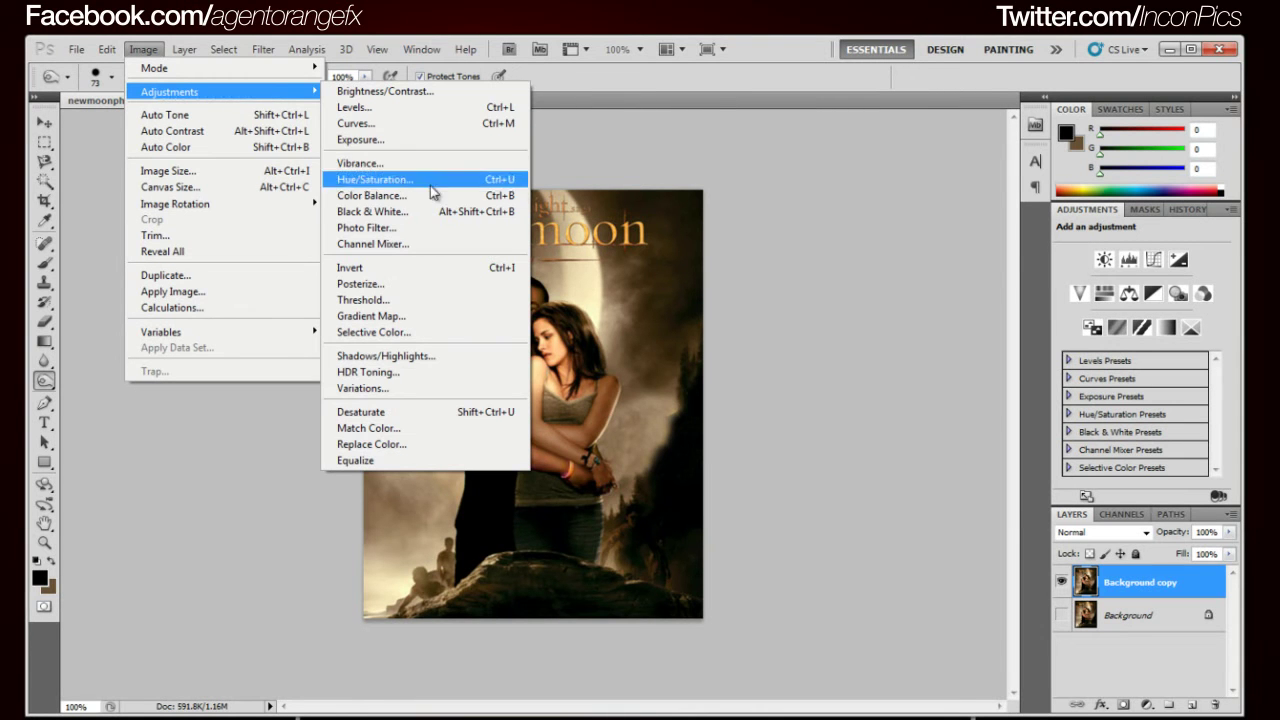
pyautogui.click(510, 182)
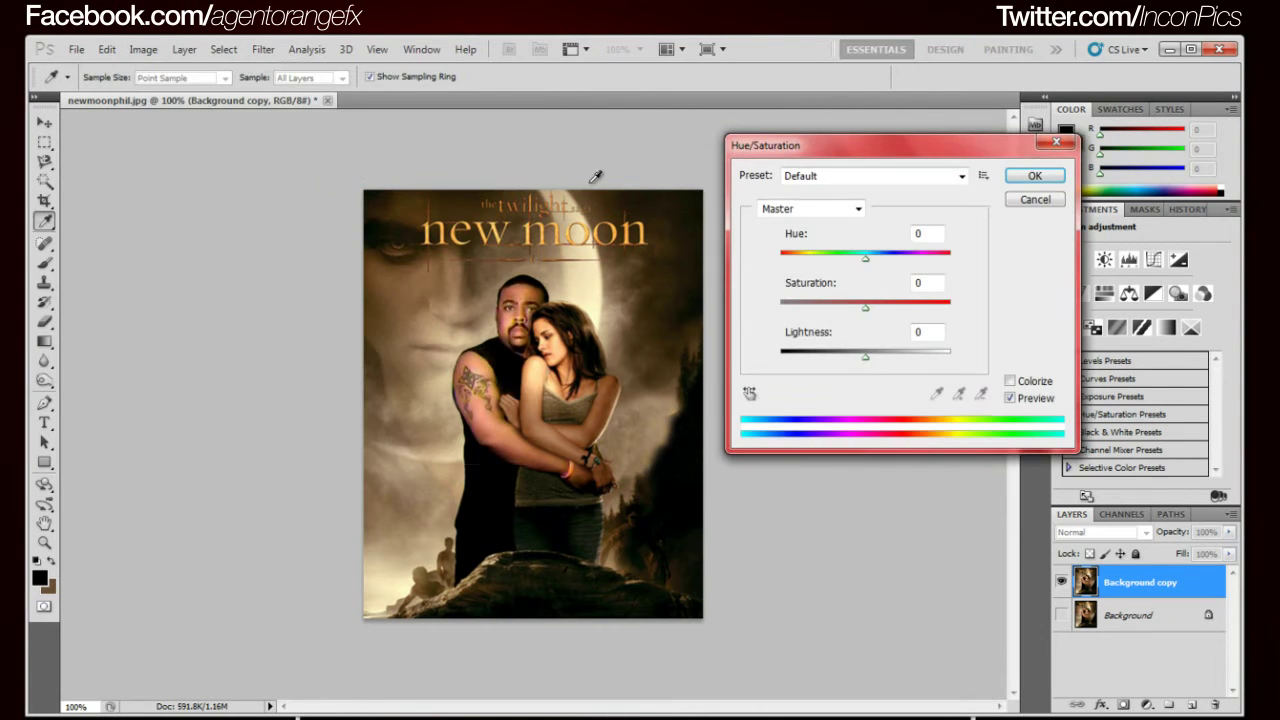
pyautogui.click(1052, 200)
pyautogui.press('o')
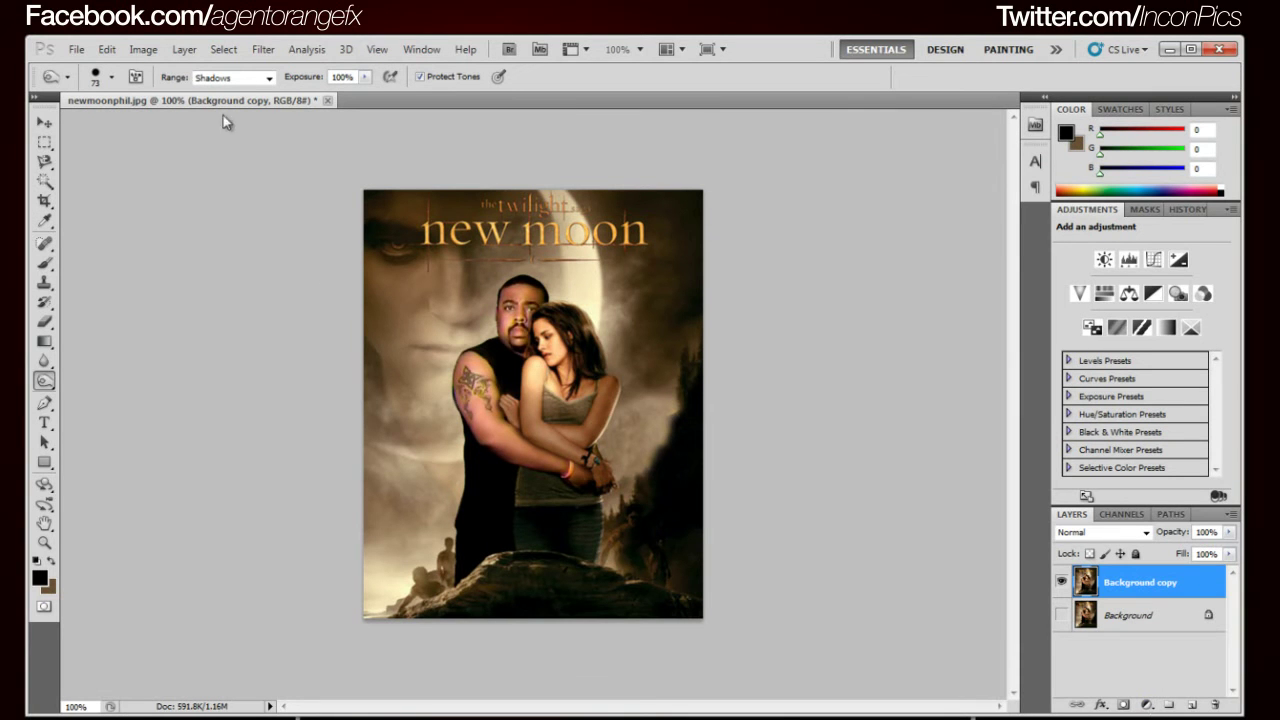
pyautogui.click(143, 49)
pyautogui.moveTo(183, 92)
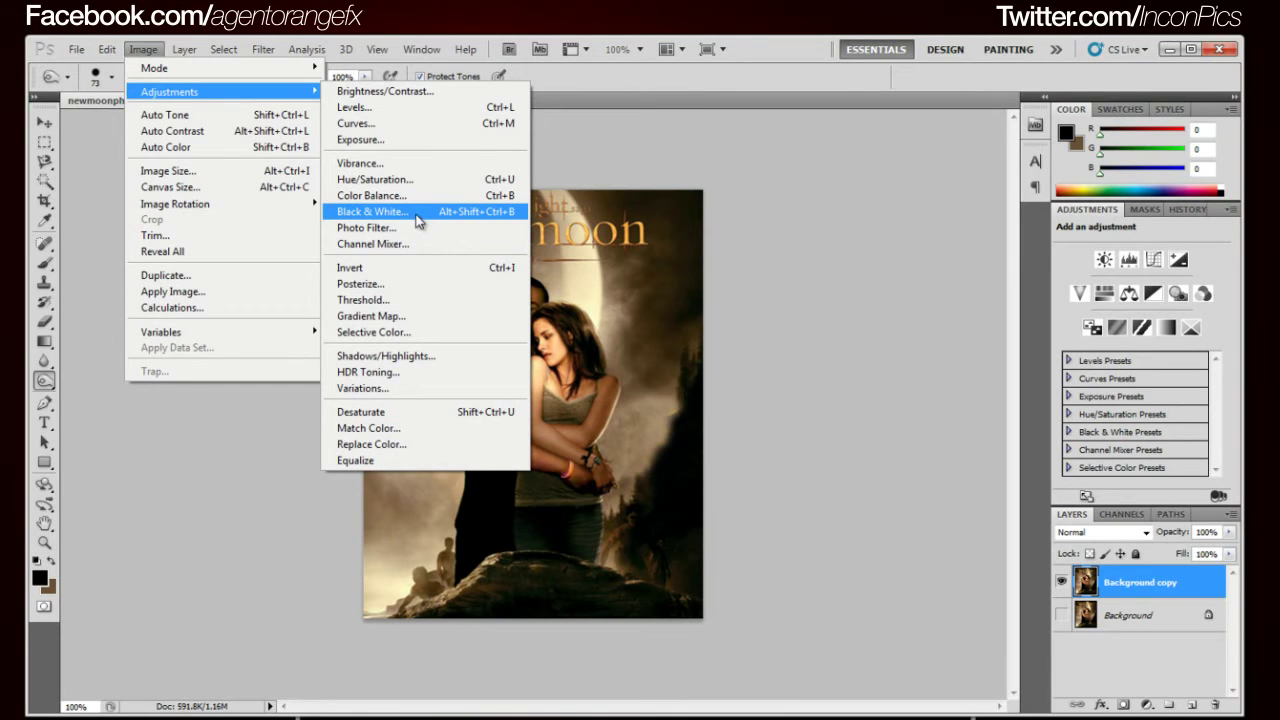
pyautogui.click(370, 211)
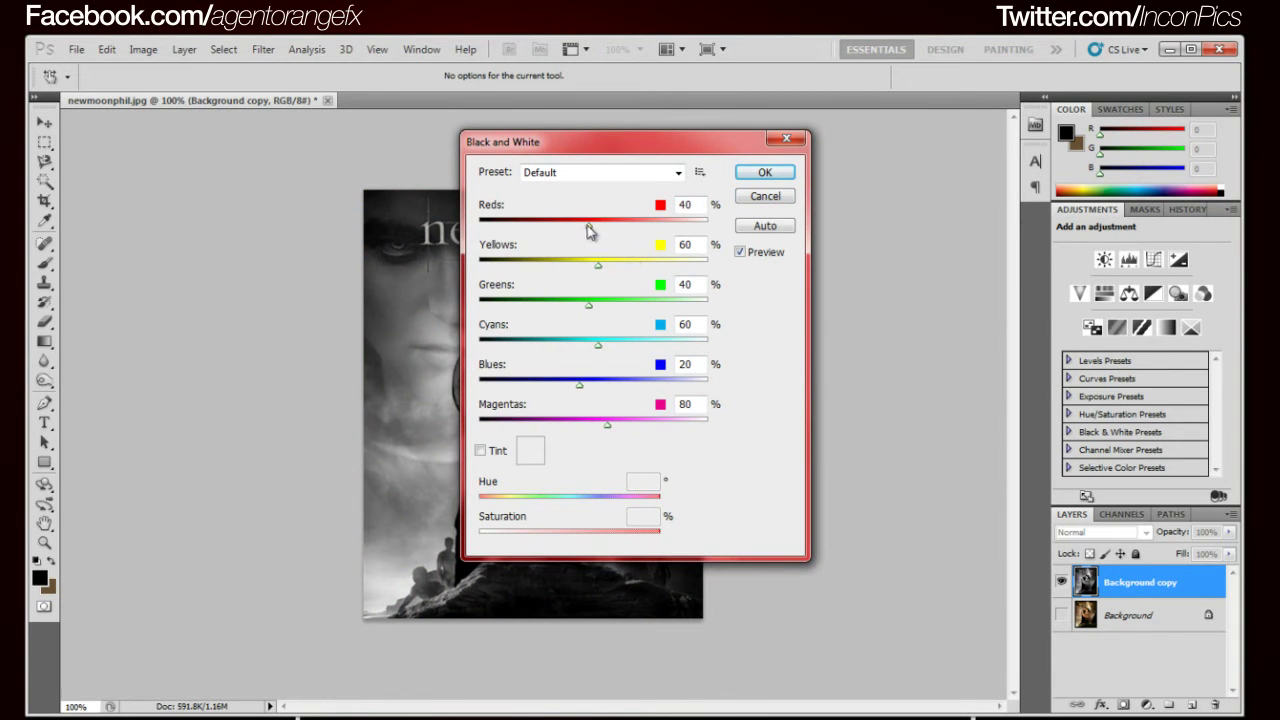
pyautogui.moveTo(588, 225); pyautogui.dragTo(512, 238)
pyautogui.moveTo(591, 258); pyautogui.dragTo(534, 262)
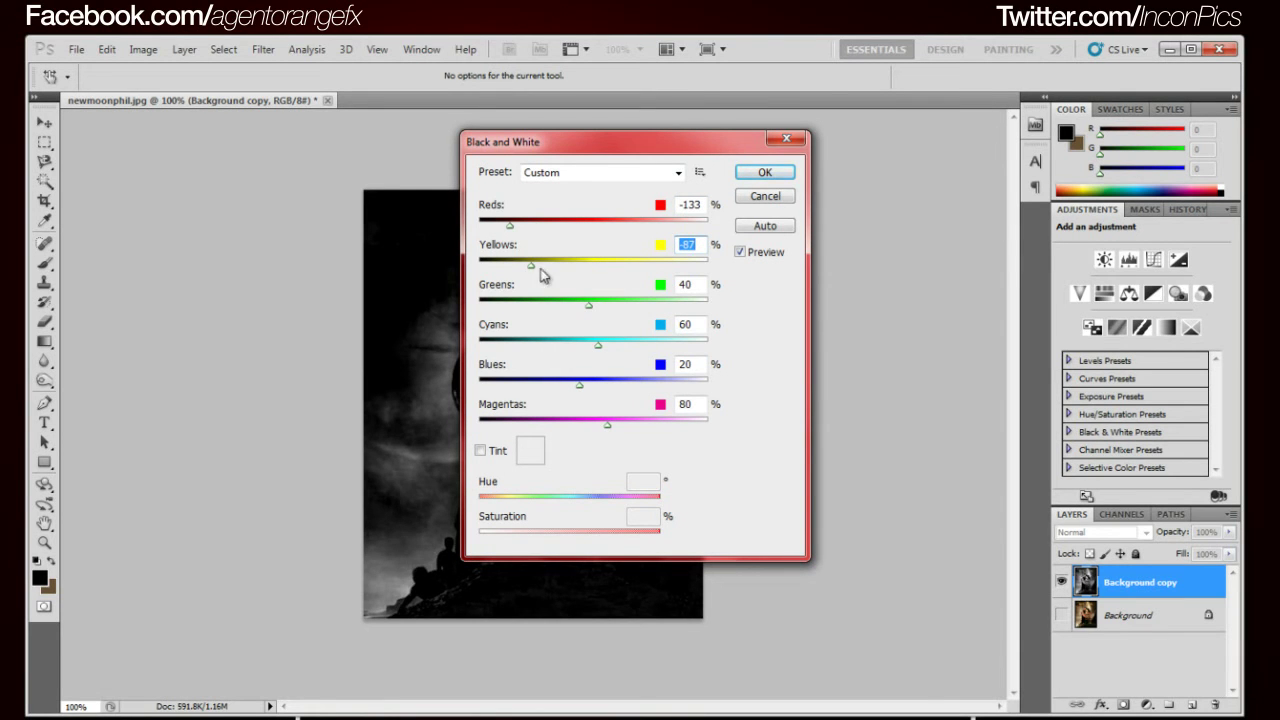
pyautogui.moveTo(508, 224); pyautogui.dragTo(573, 226)
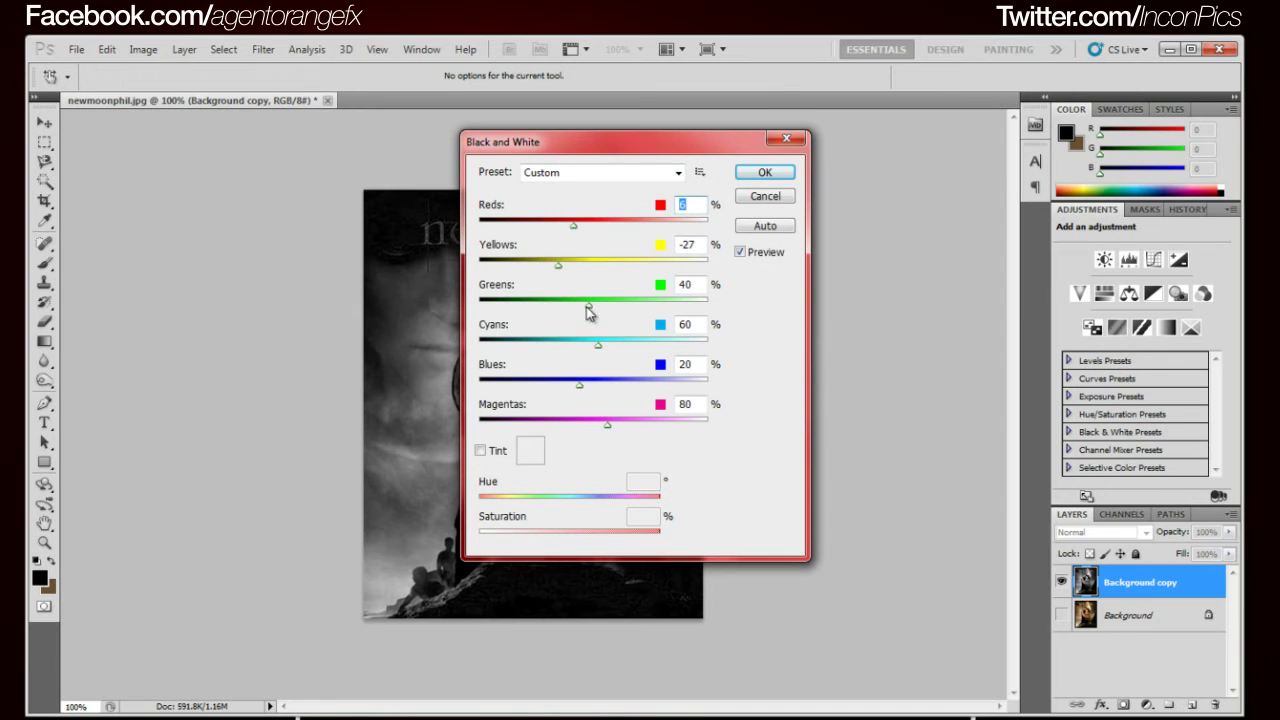
pyautogui.moveTo(588, 306); pyautogui.dragTo(544, 304)
pyautogui.moveTo(598, 345); pyautogui.dragTo(575, 386)
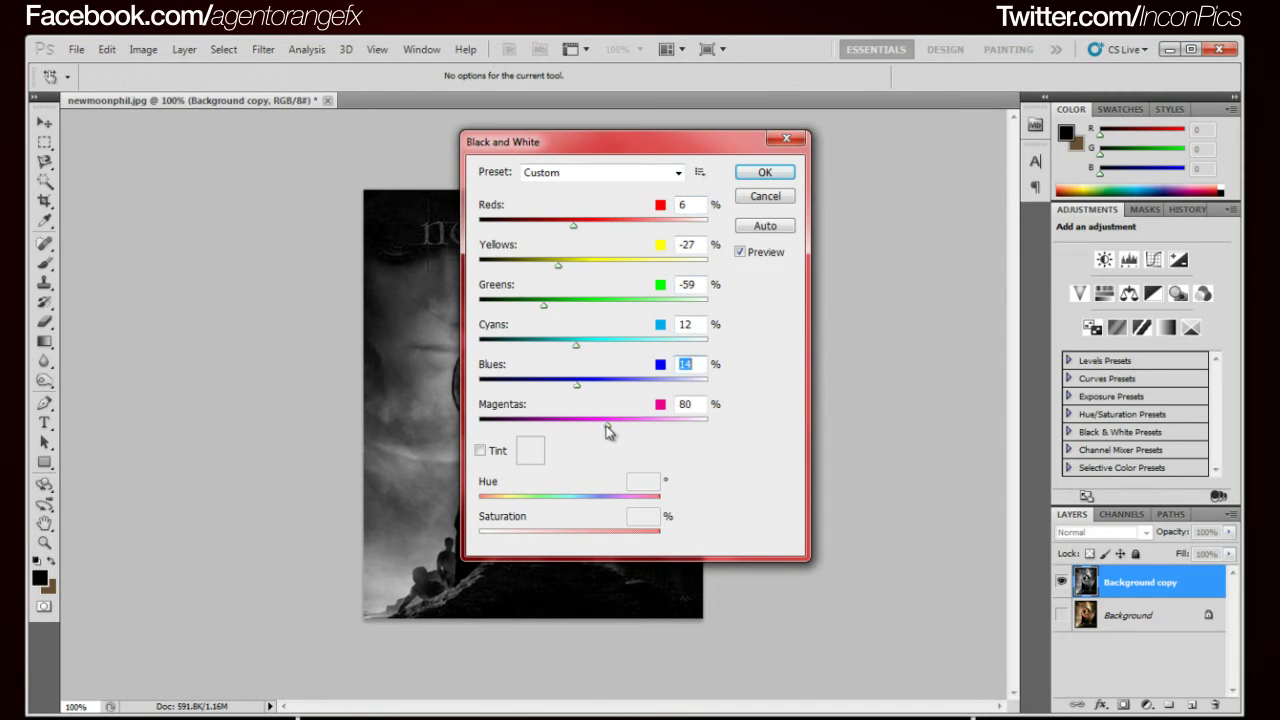
pyautogui.click(608, 424)
pyautogui.click(752, 196)
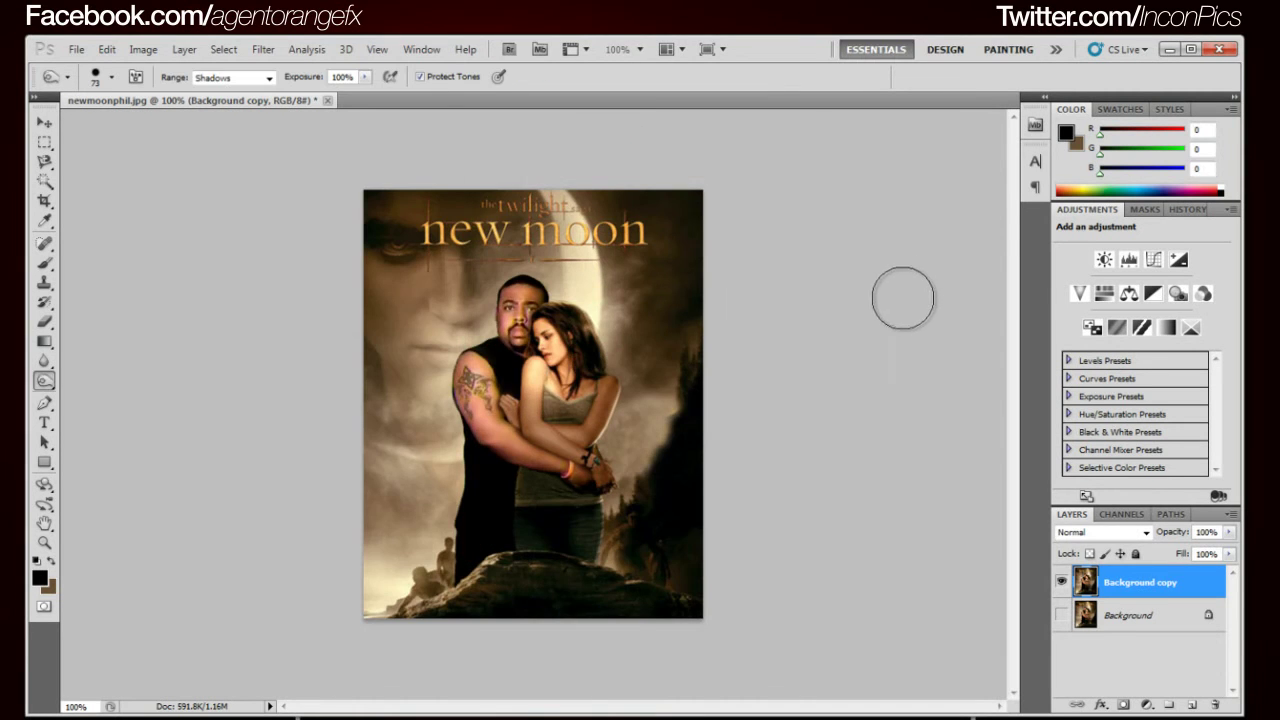
# Apply Hue/Saturation to Background copy with Saturation -100 and Lightness 0.
pyautogui.hotkey('ctrl', 'u')
pyautogui.moveTo(866, 308); pyautogui.dragTo(780, 307)
pyautogui.moveTo(866, 356)
pyautogui.mouseDown()
pyautogui.moveTo(851, 368)
pyautogui.moveTo(872, 362)
pyautogui.mouseUp()
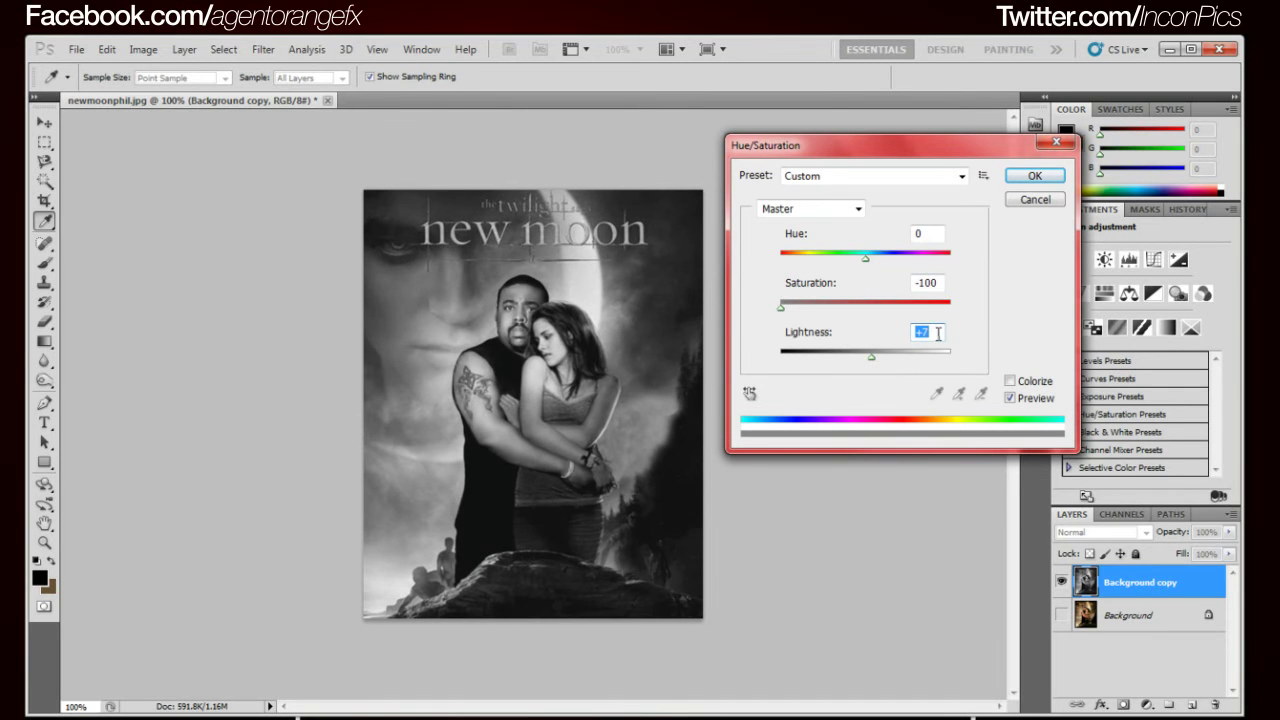
pyautogui.write('0')
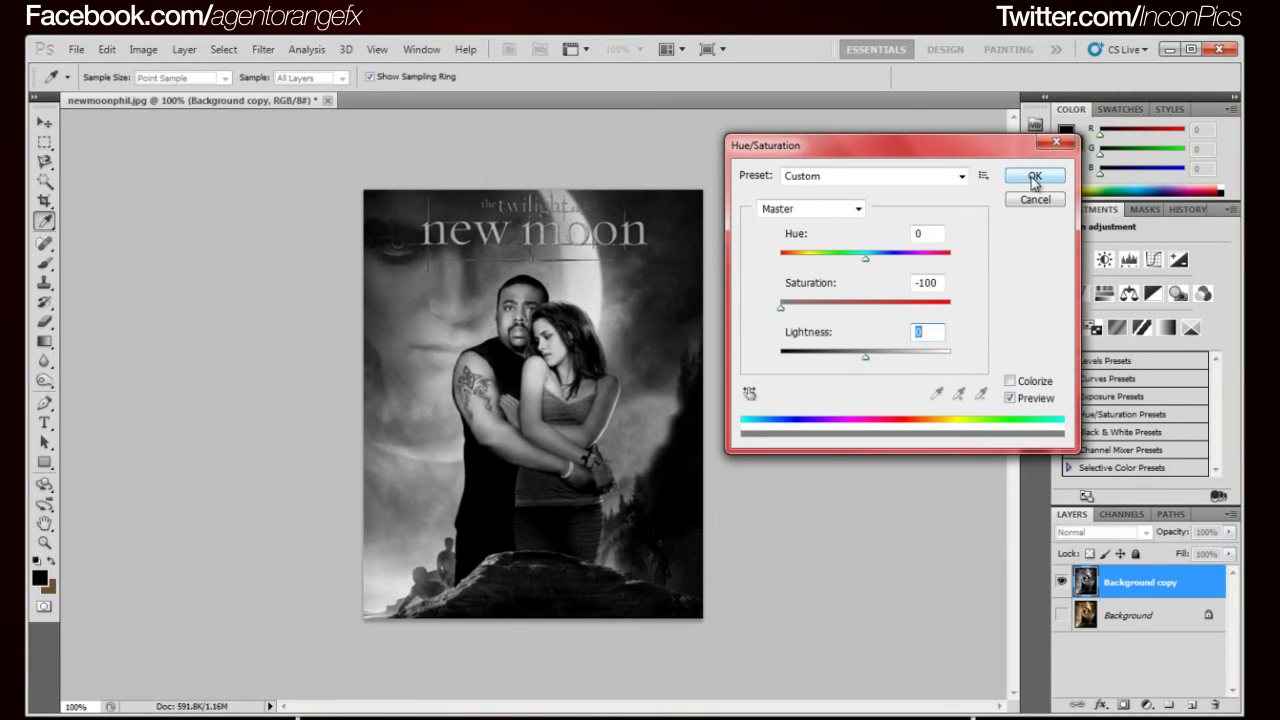
pyautogui.click(1035, 177)
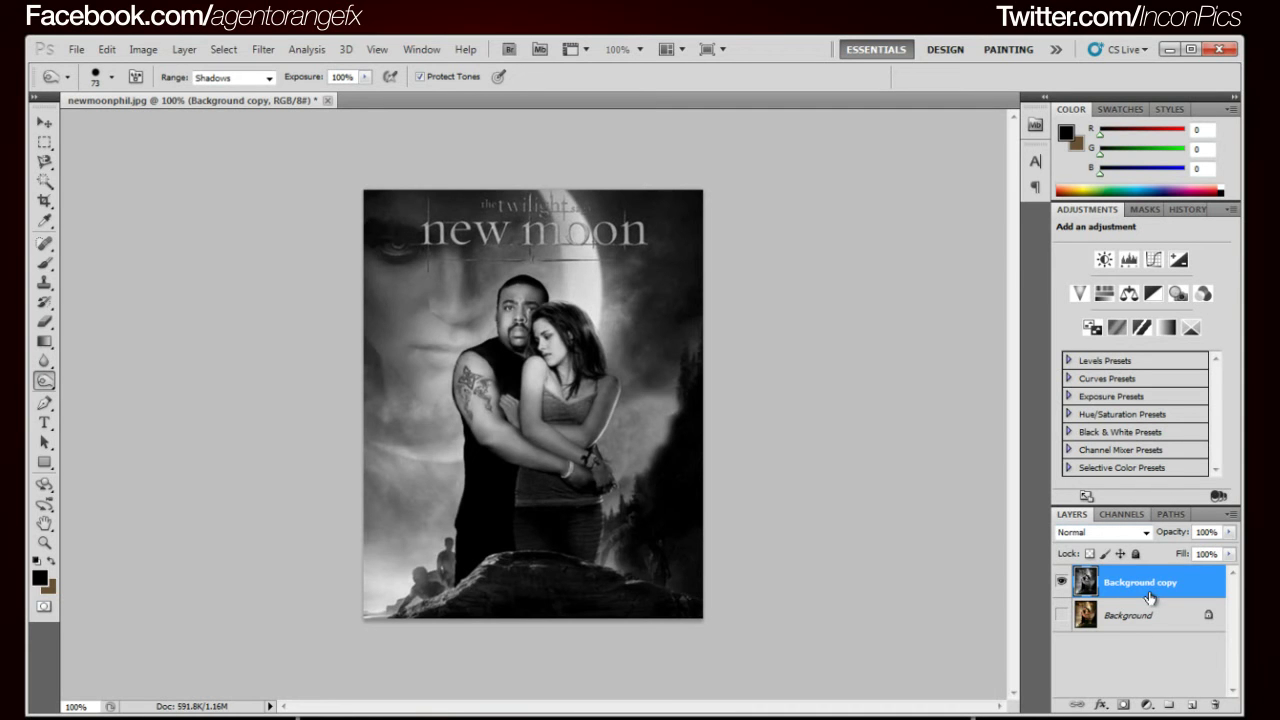
# Duplicate Background copy, invert the new layer with Ctrl+I, and set it to Color Dodge.
pyautogui.moveTo(1148, 597); pyautogui.dragTo(1192, 705)
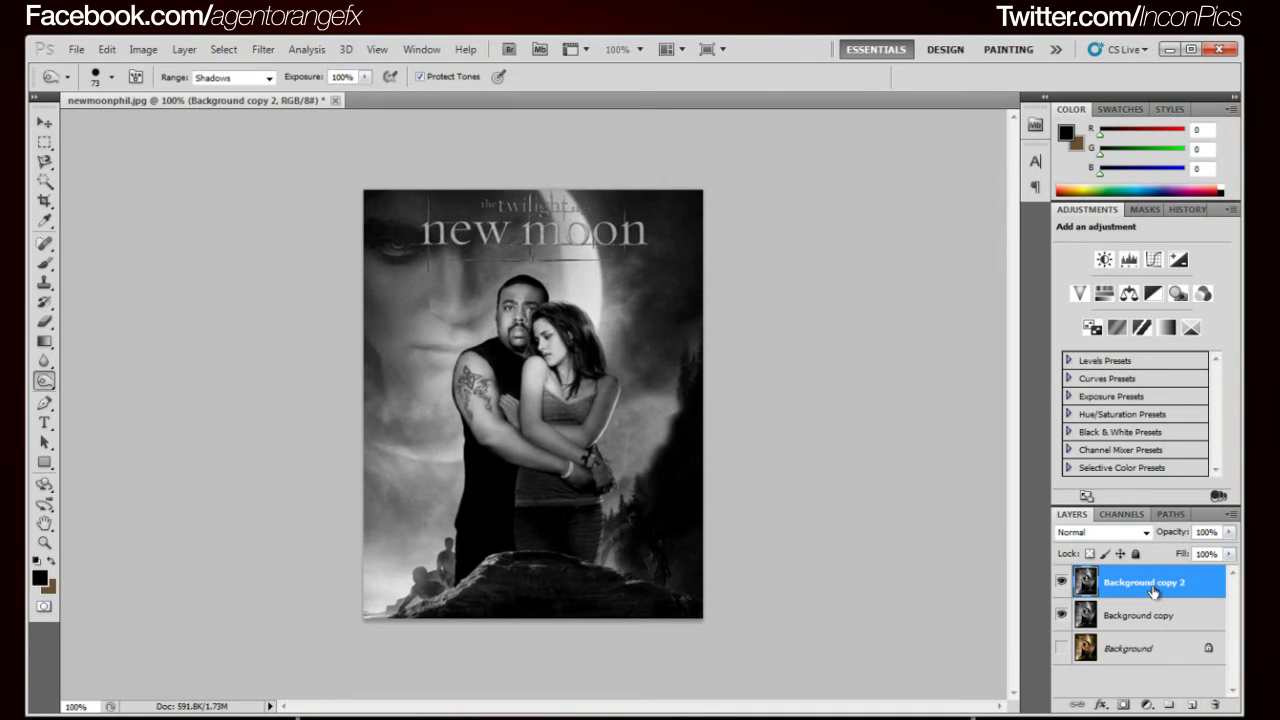
pyautogui.hotkey('ctrl', 'i')
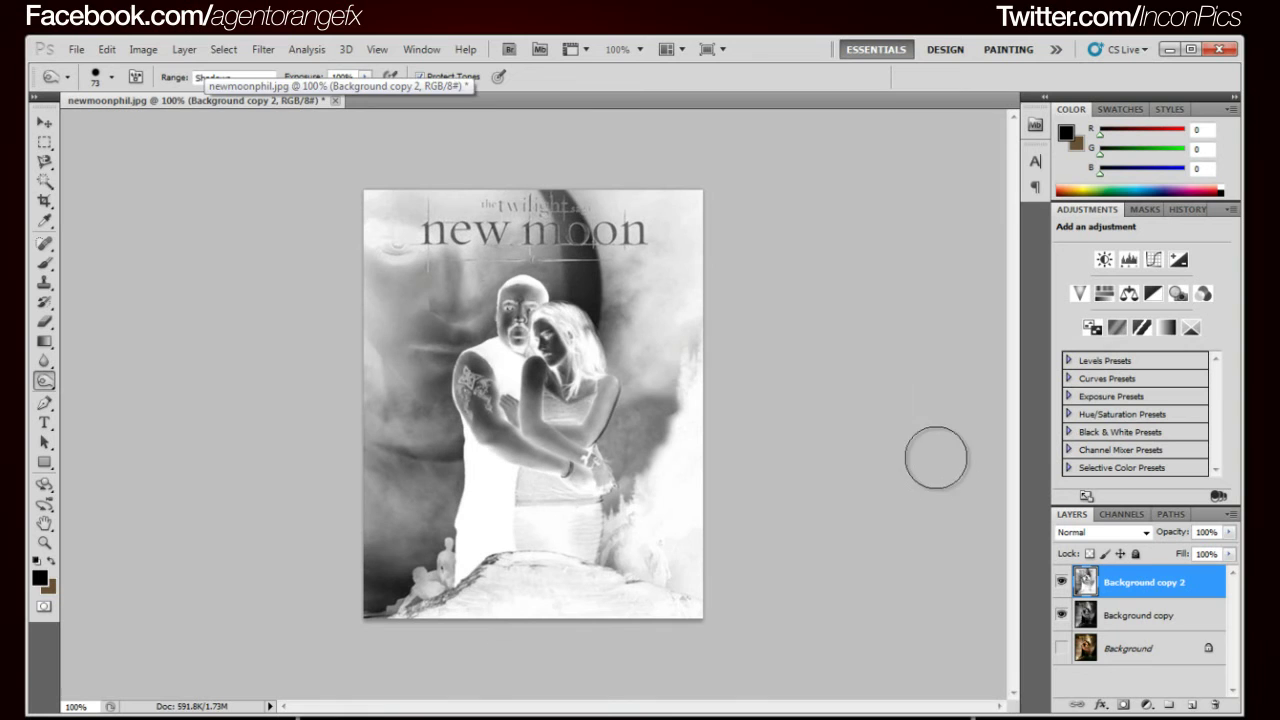
pyautogui.click(145, 49)
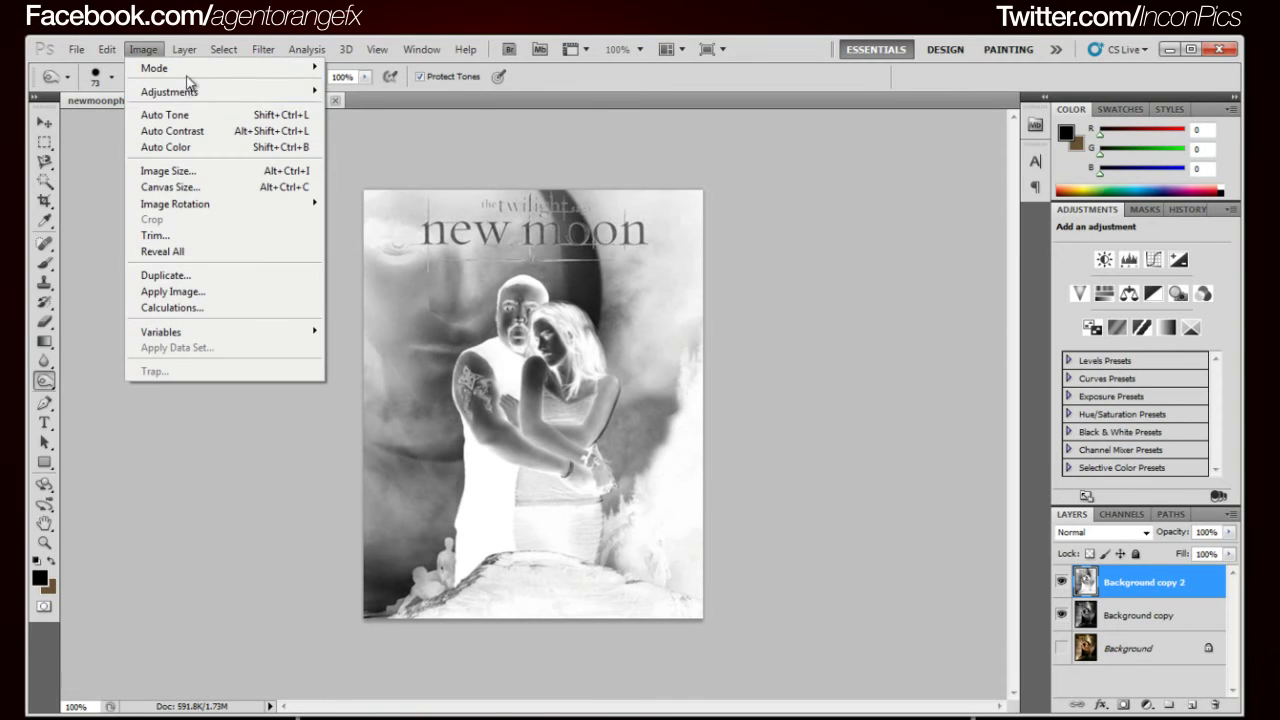
pyautogui.moveTo(198, 94)
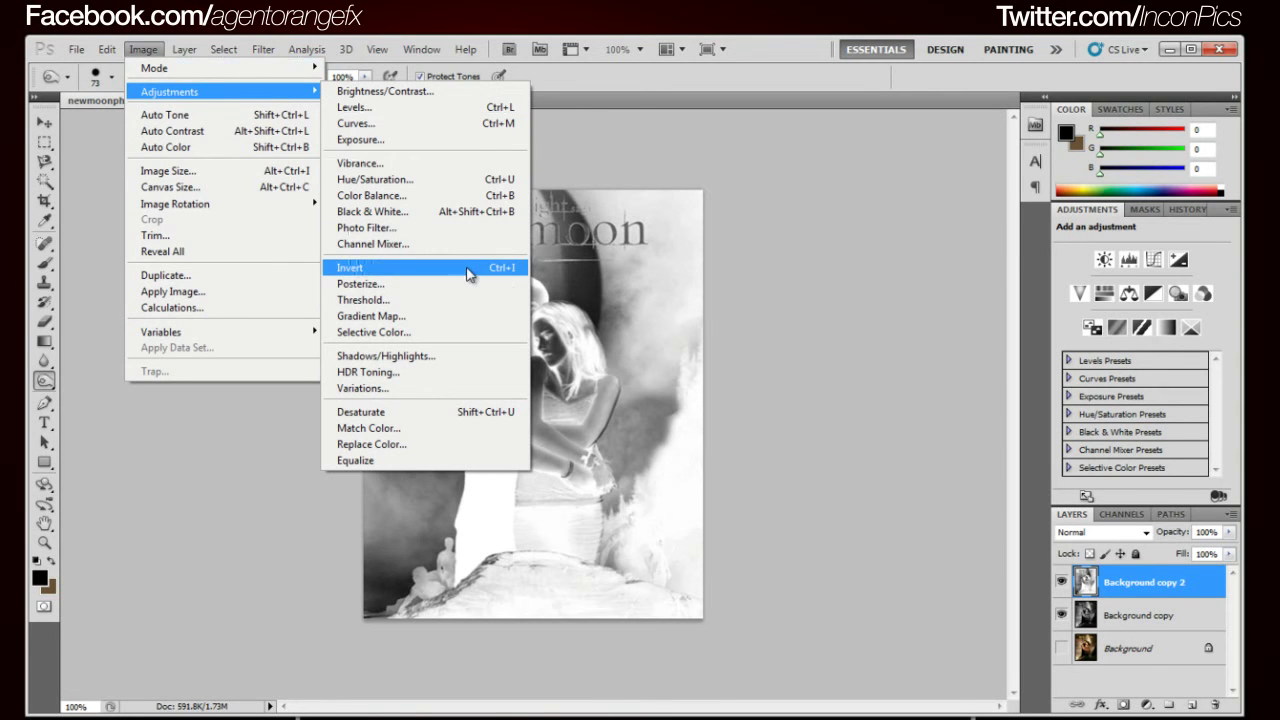
pyautogui.click(1128, 534)
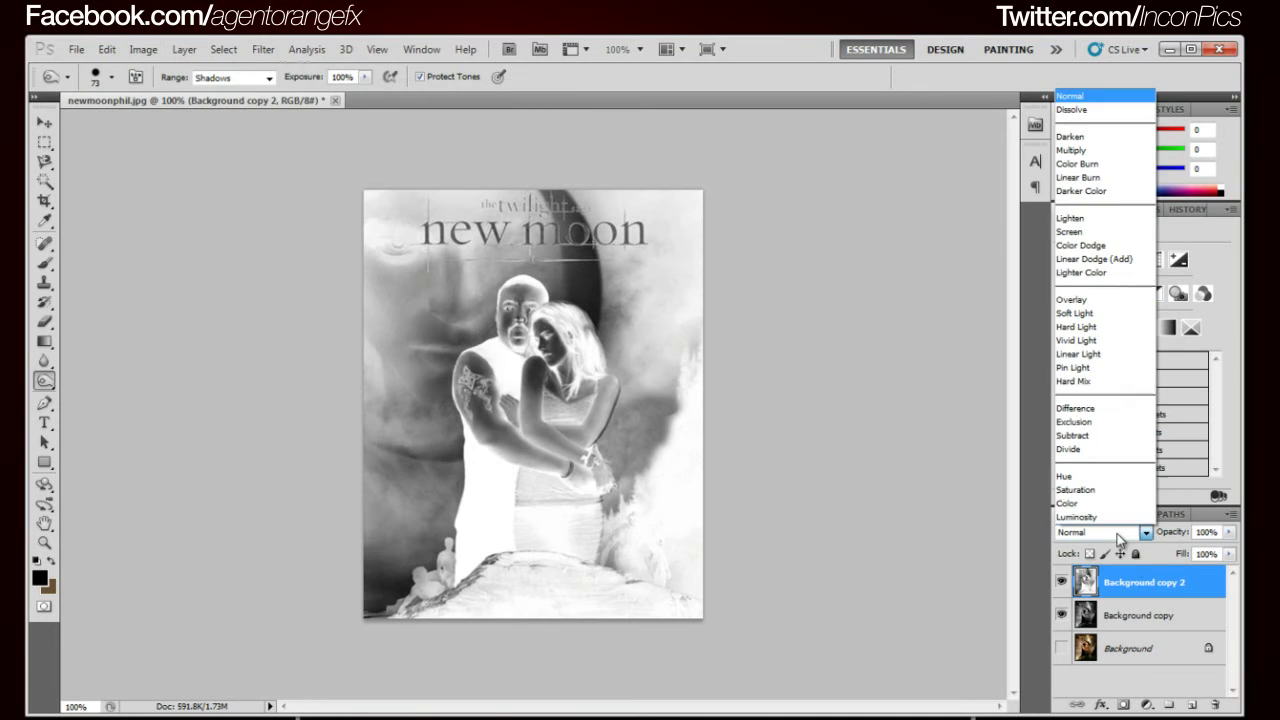
pyautogui.click(1112, 244)
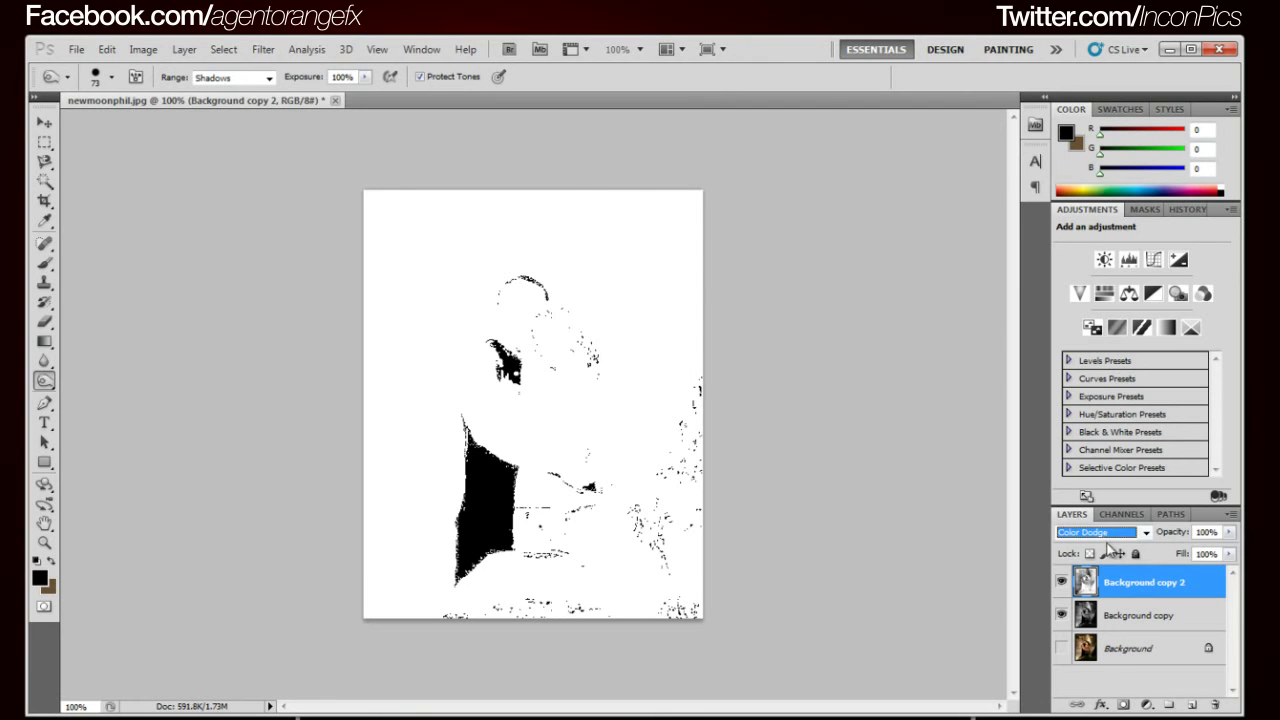
# Apply a Gaussian Blur with a 6-pixel Radius to Background copy 2 after testing other radii.
pyautogui.click(263, 49)
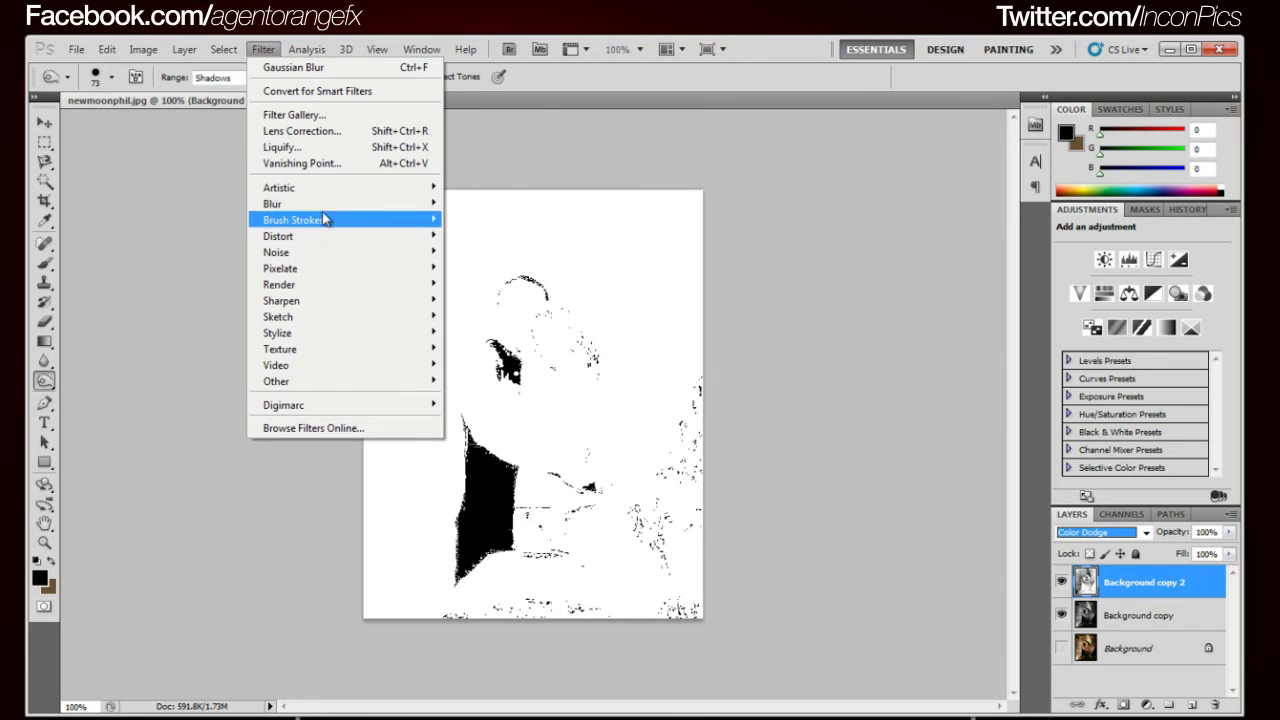
pyautogui.moveTo(323, 211)
pyautogui.click(485, 268)
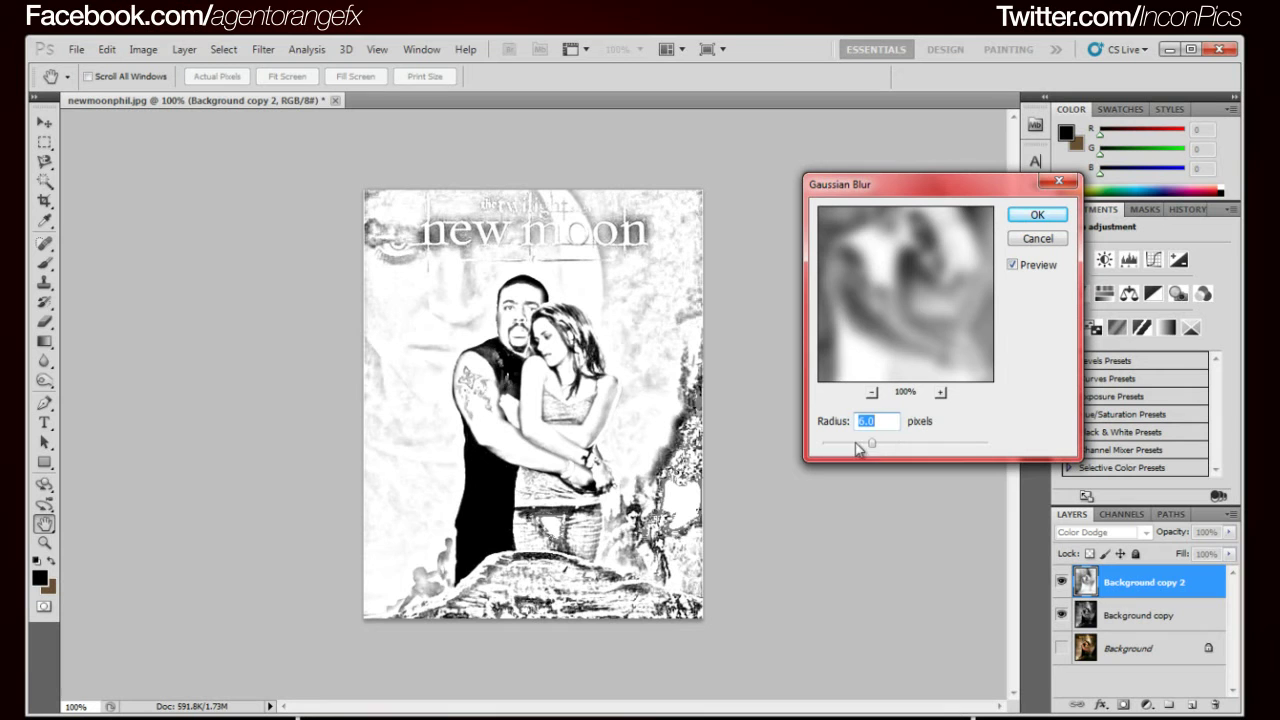
pyautogui.moveTo(871, 445)
pyautogui.mouseDown()
pyautogui.moveTo(831, 451)
pyautogui.moveTo(853, 451)
pyautogui.mouseUp()
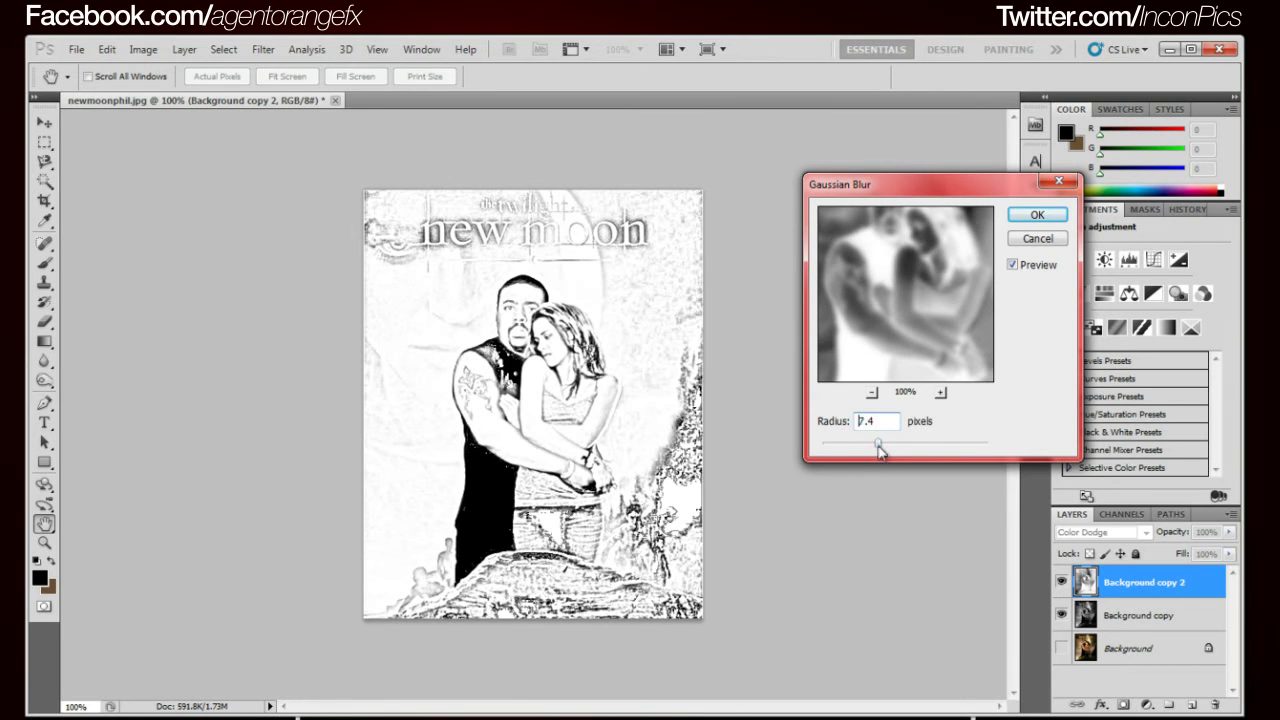
pyautogui.moveTo(879, 451)
pyautogui.mouseDown()
pyautogui.moveTo(932, 451)
pyautogui.moveTo(862, 447)
pyautogui.mouseUp()
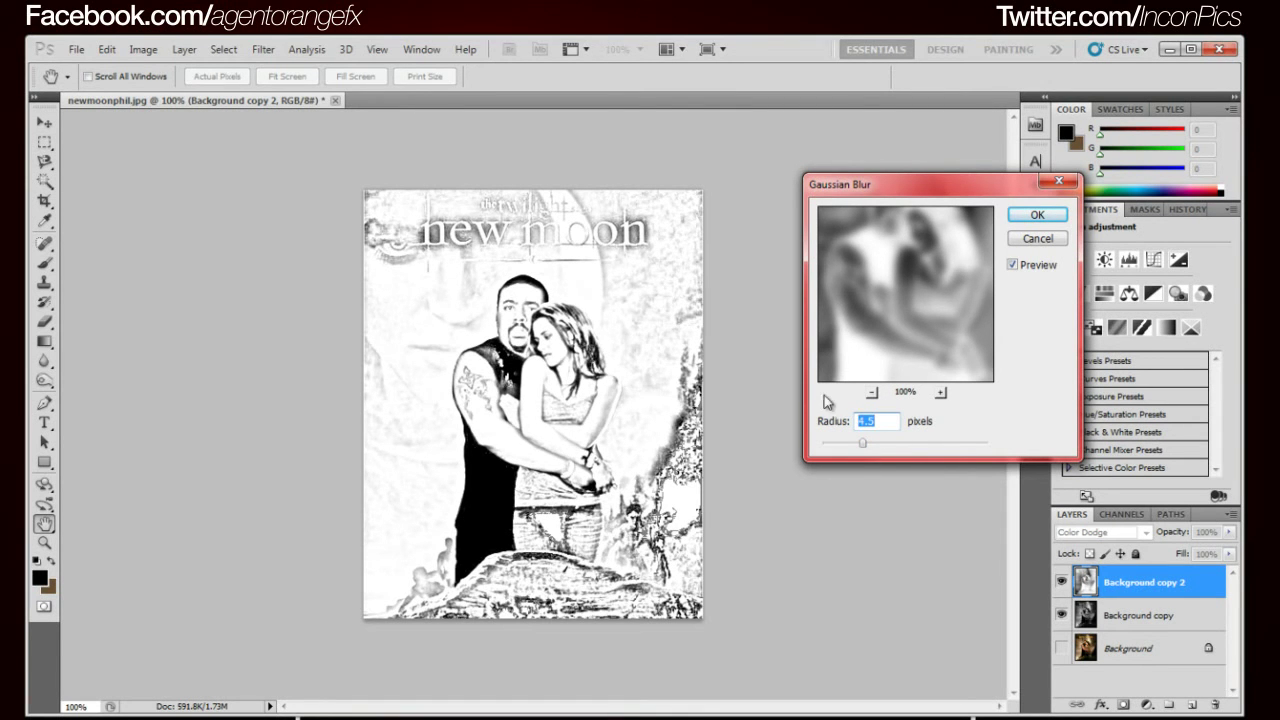
pyautogui.write('60')
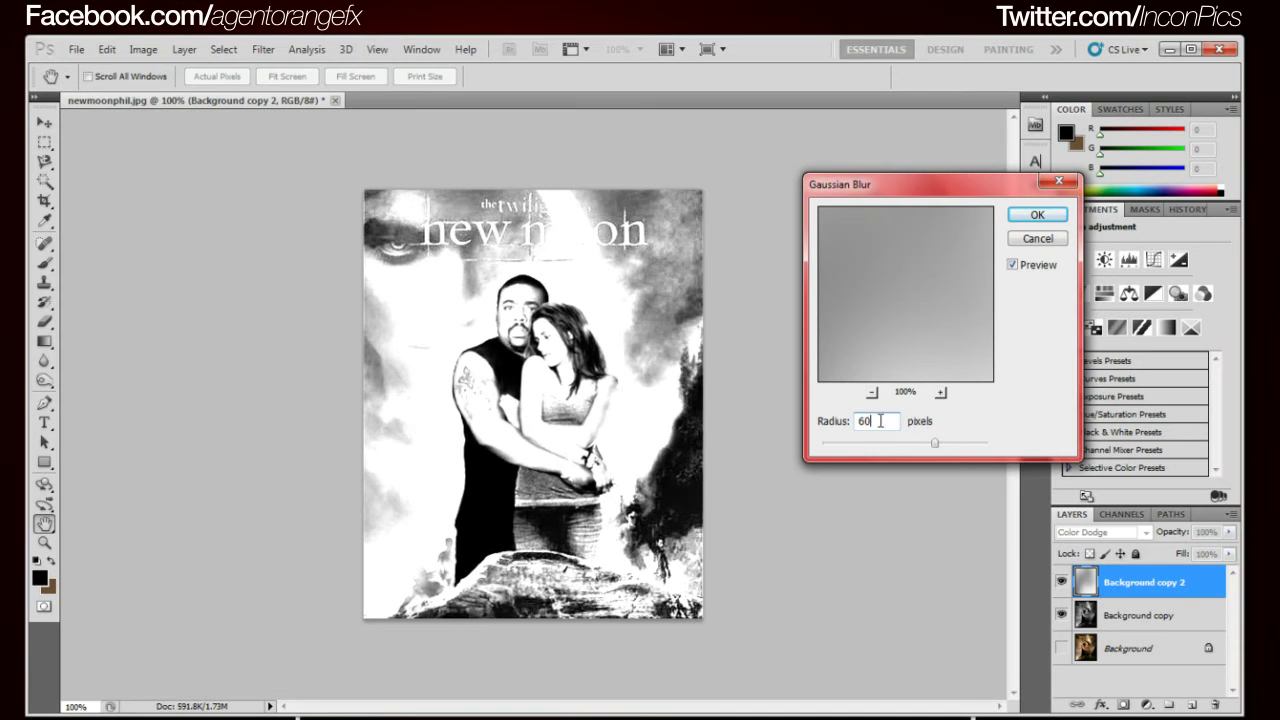
pyautogui.press('BackSpace')
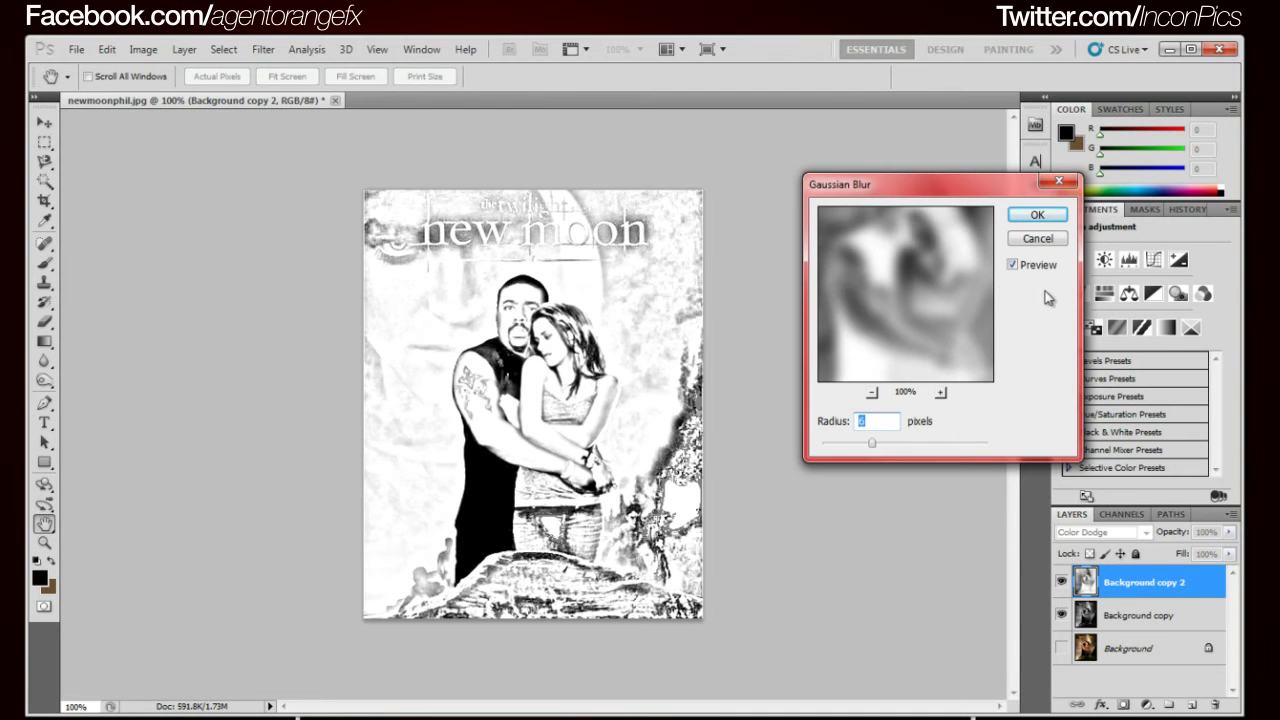
pyautogui.click(1037, 214)
pyautogui.press('o')
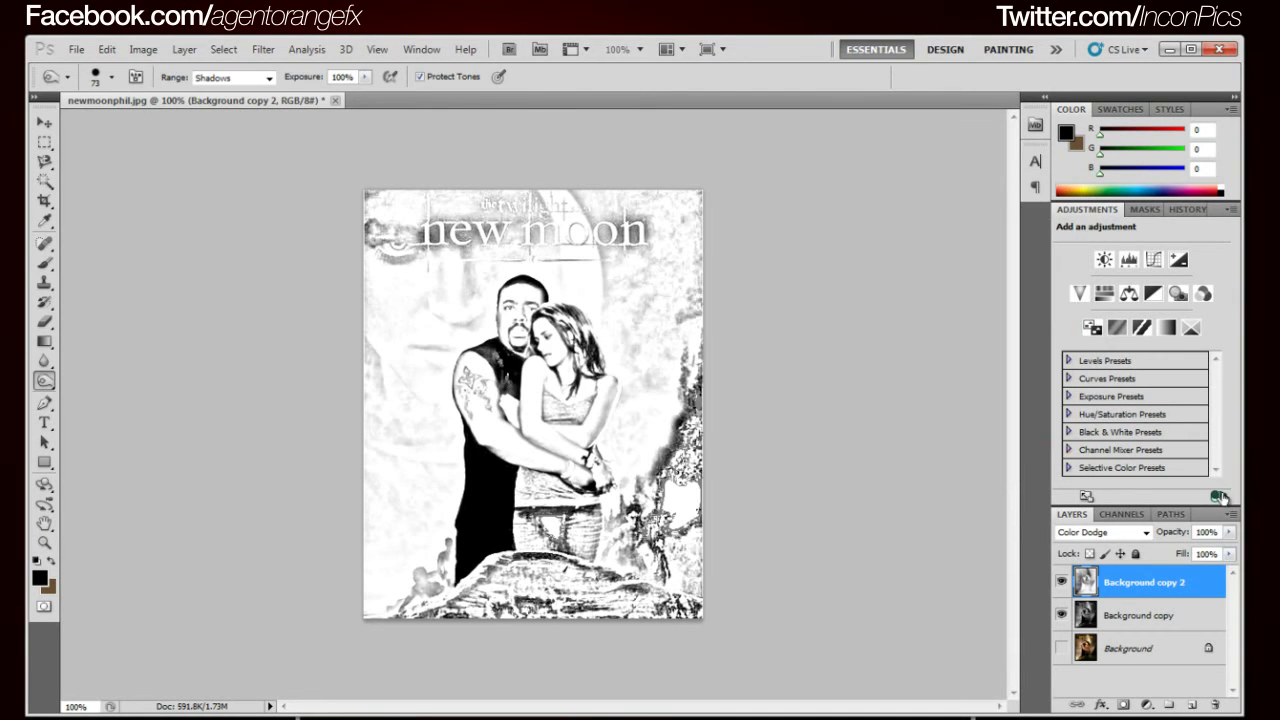
pyautogui.rightClick(1164, 597)
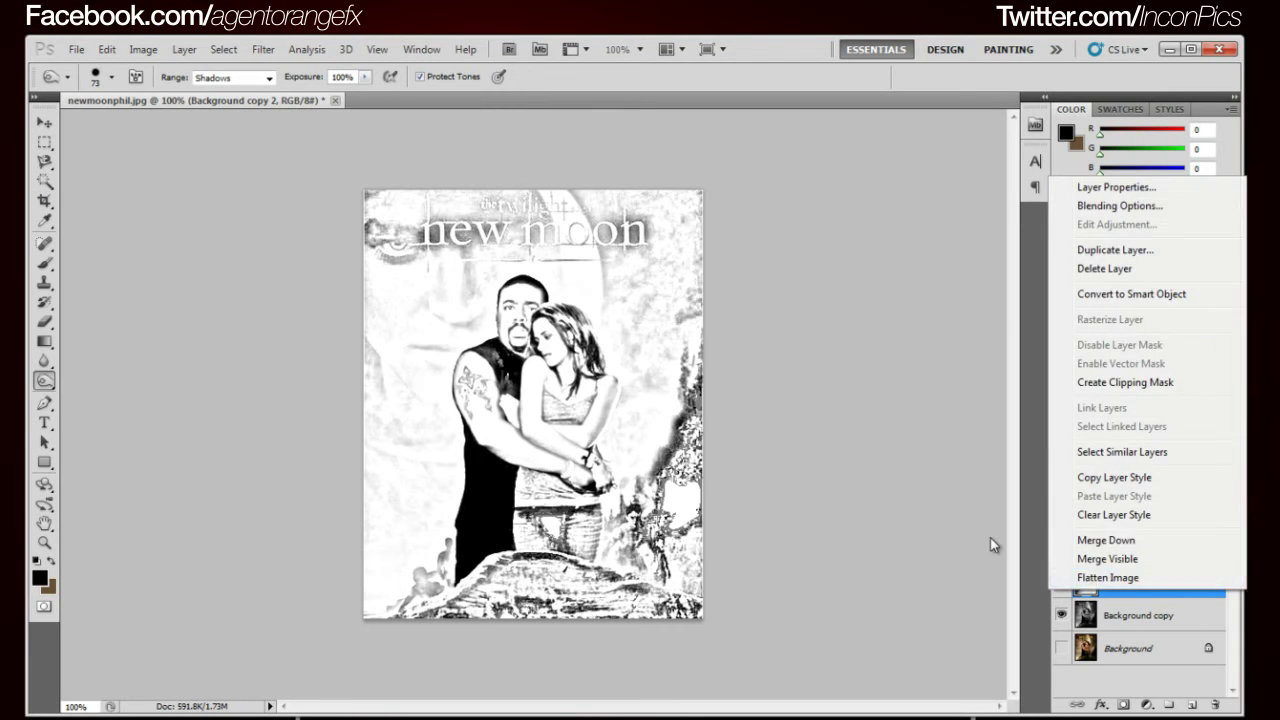
pyautogui.click(990, 537)
pyautogui.click(143, 49)
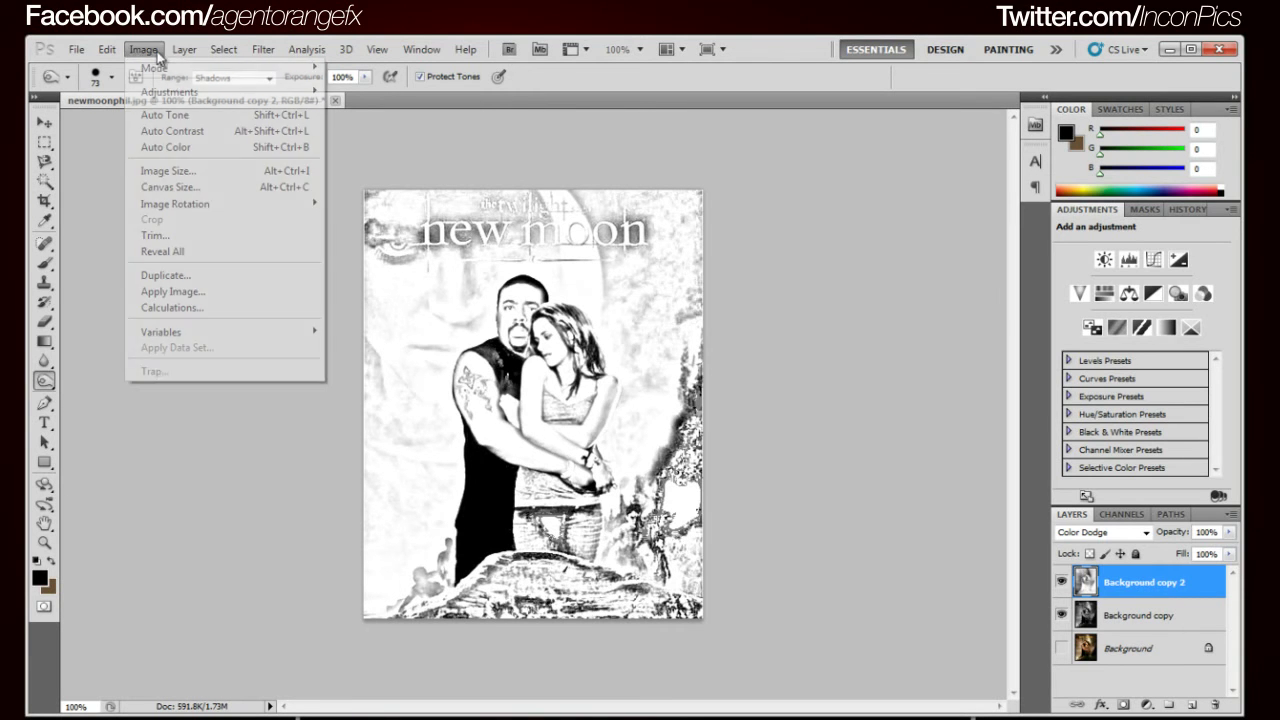
pyautogui.moveTo(198, 96)
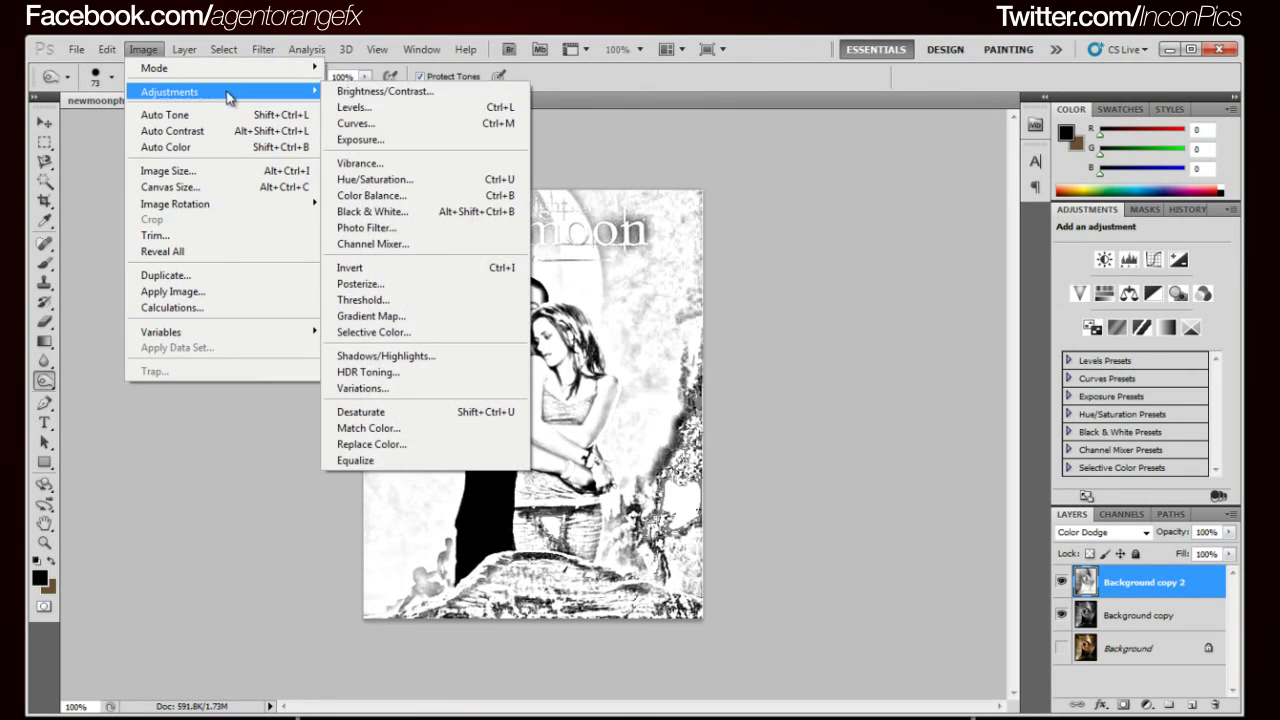
pyautogui.click(384, 89)
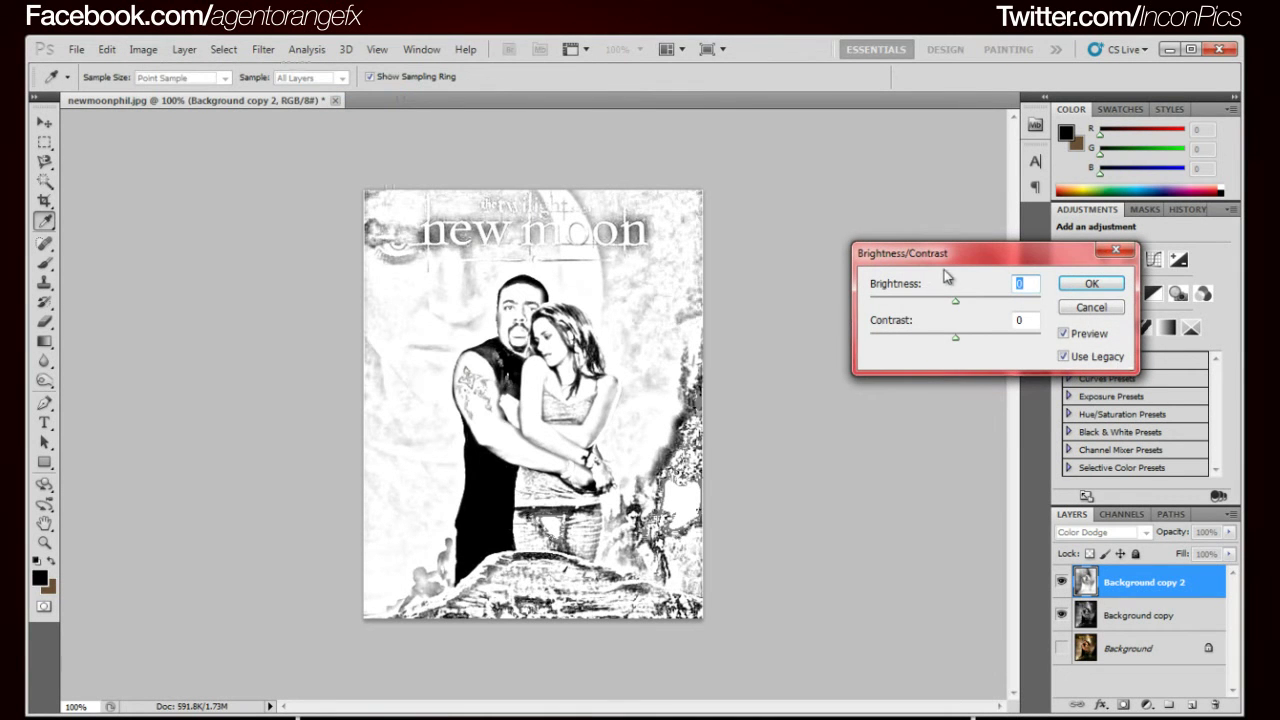
pyautogui.moveTo(958, 301); pyautogui.dragTo(923, 310)
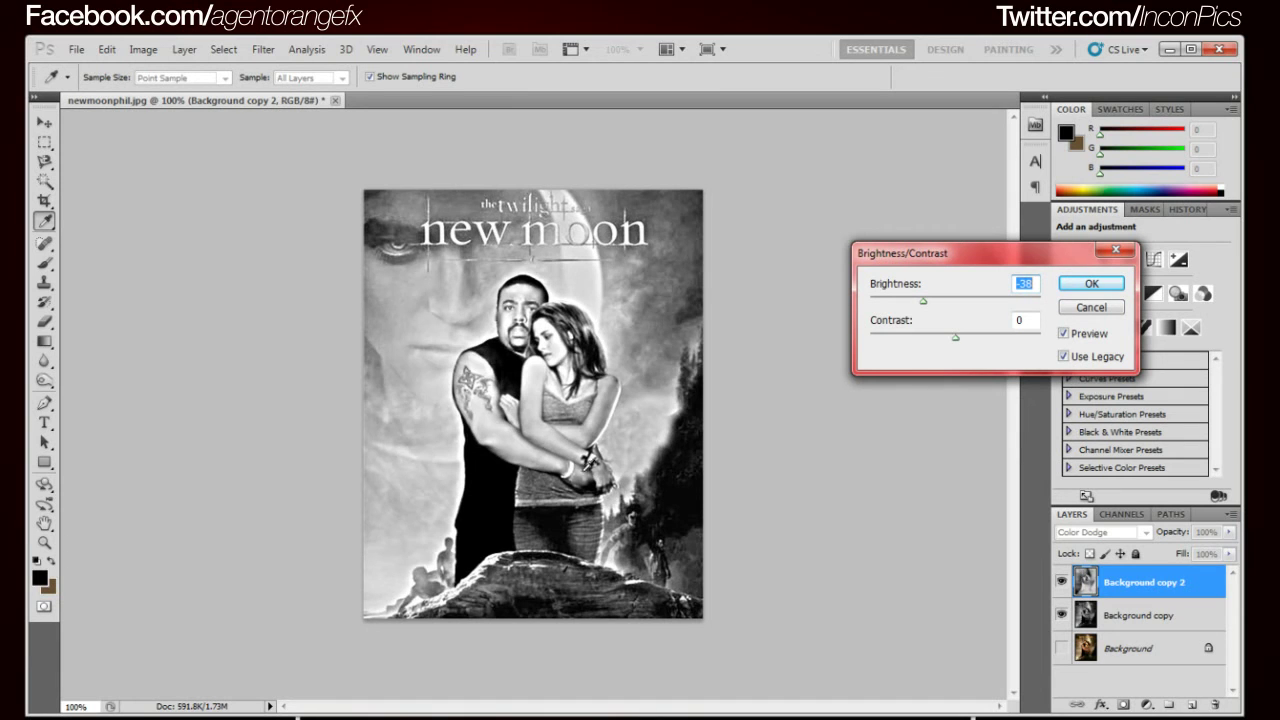
pyautogui.moveTo(954, 340); pyautogui.dragTo(960, 340)
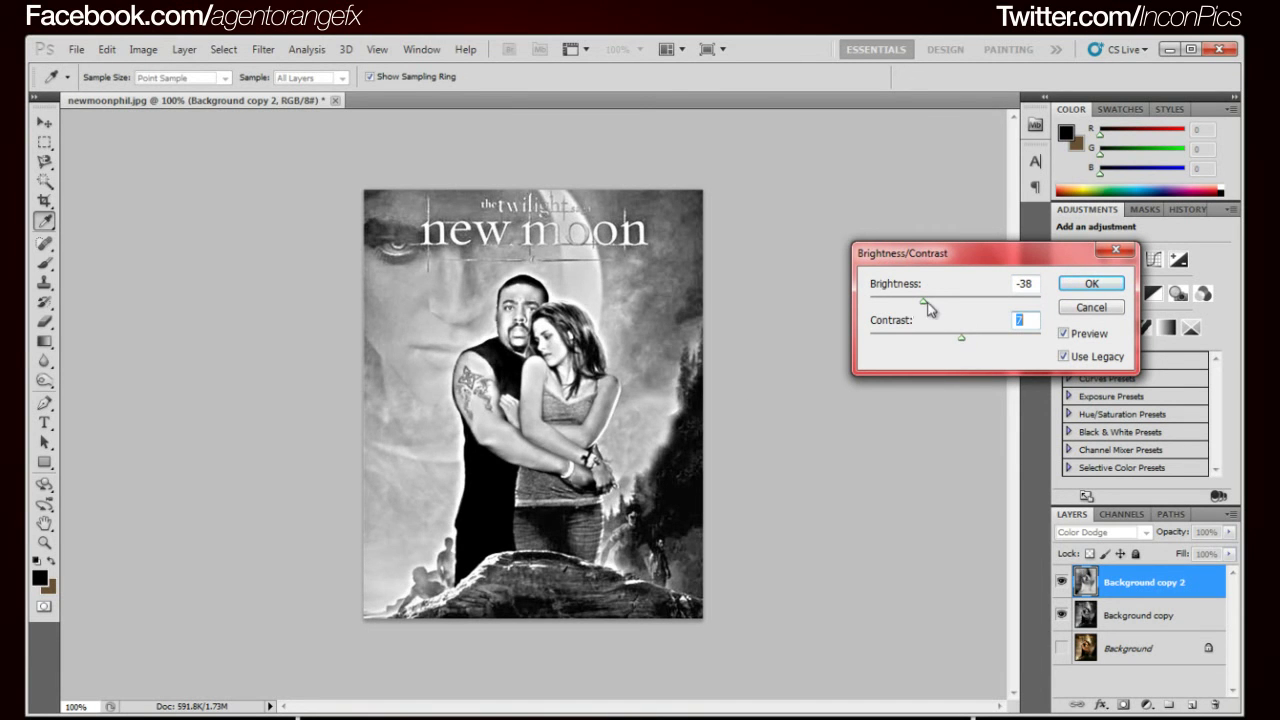
pyautogui.moveTo(925, 301); pyautogui.dragTo(924, 301)
pyautogui.moveTo(960, 340); pyautogui.dragTo(955, 344)
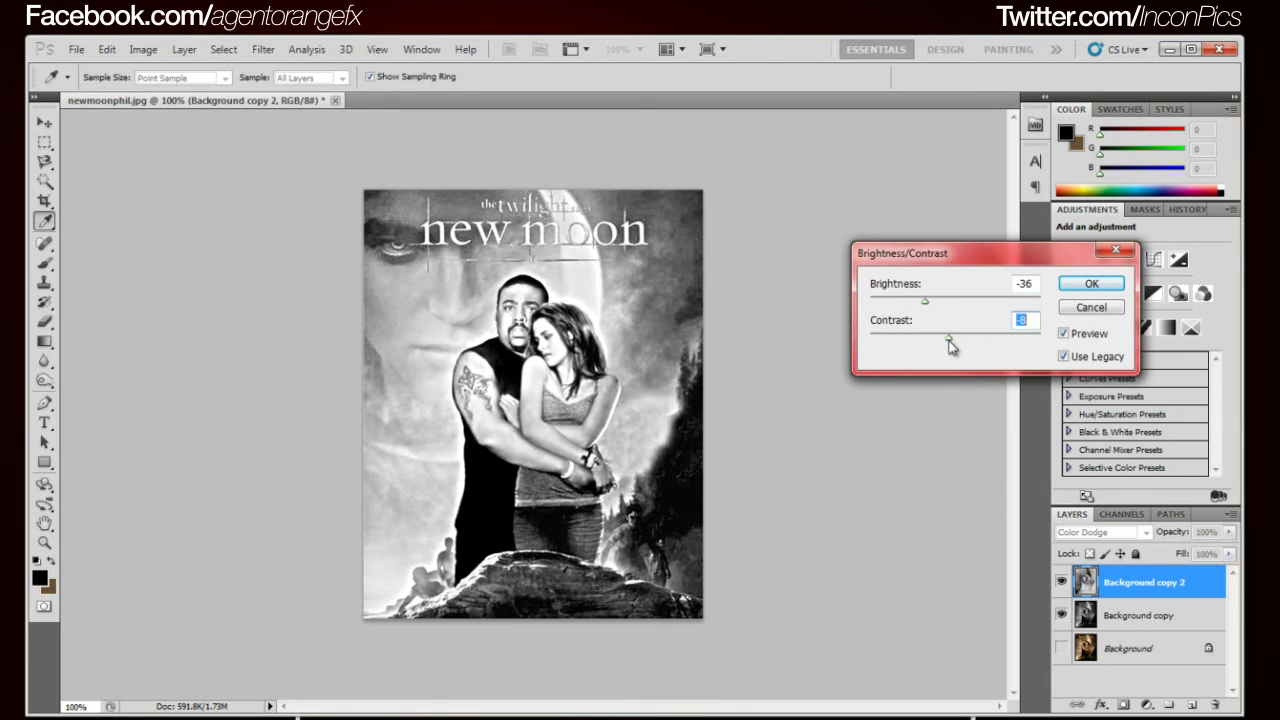
pyautogui.click(925, 302)
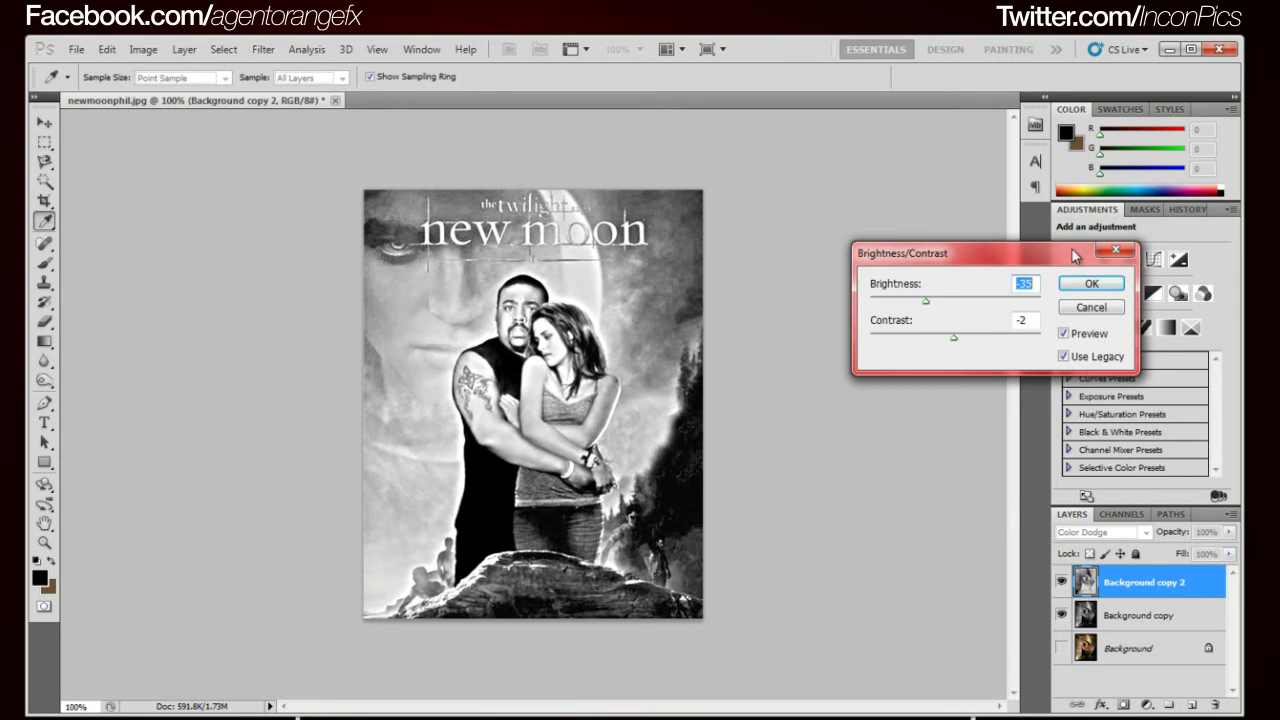
pyautogui.press('Escape')
# Add a Brightness/Contrast adjustment layer (brightness -74, contrast 76) and move it lower in the stack.
pyautogui.click(1147, 705)
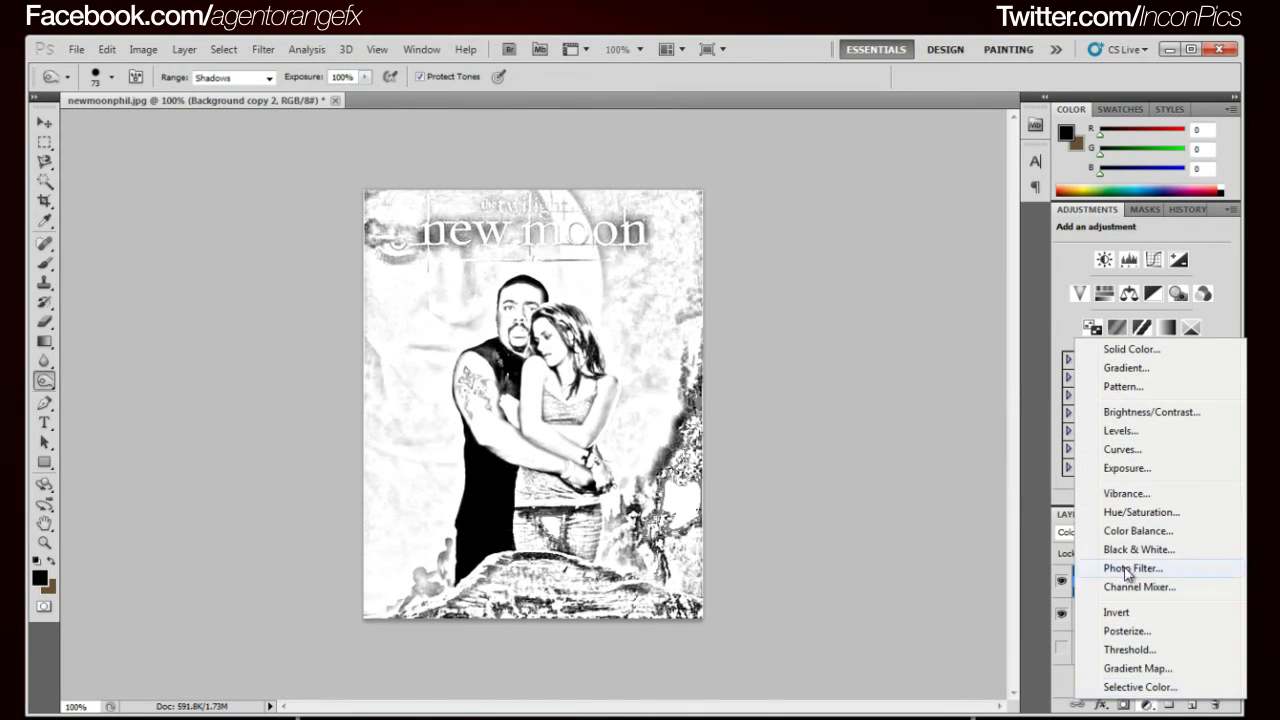
pyautogui.click(957, 477)
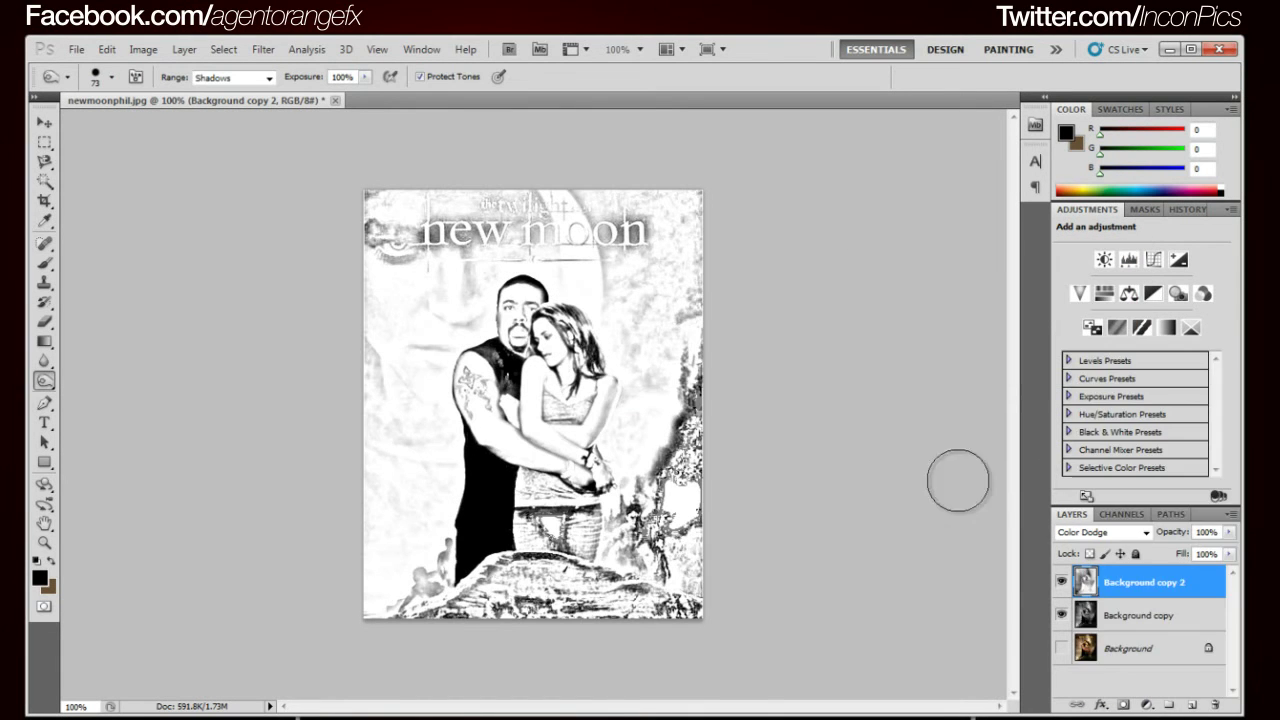
pyautogui.click(1150, 706)
pyautogui.click(1141, 418)
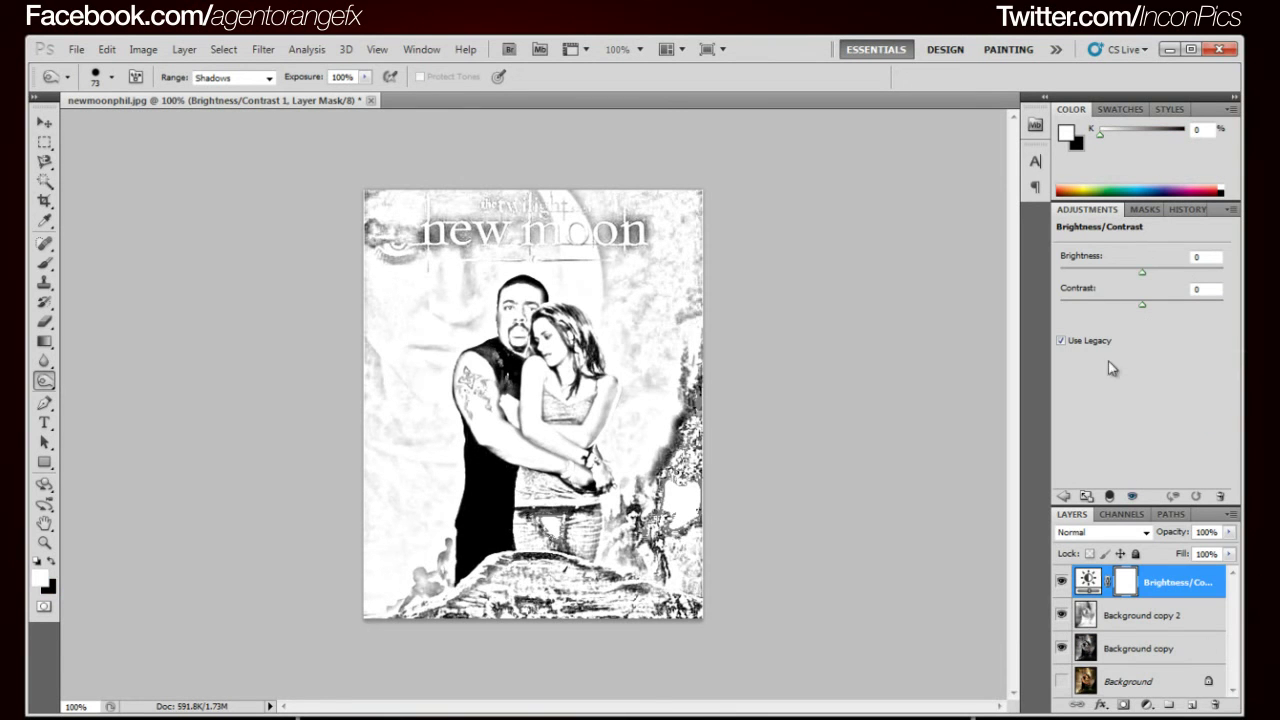
pyautogui.moveTo(1142, 271); pyautogui.dragTo(1081, 272)
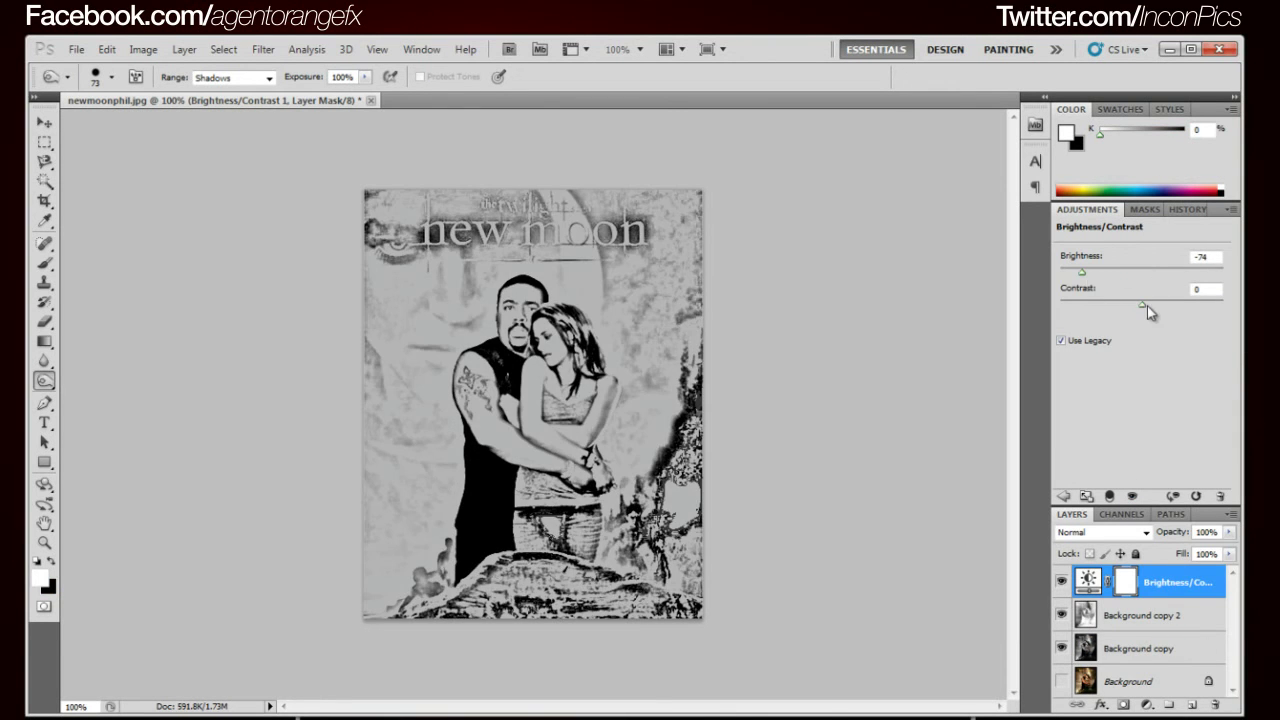
pyautogui.moveTo(1142, 304); pyautogui.dragTo(1203, 305)
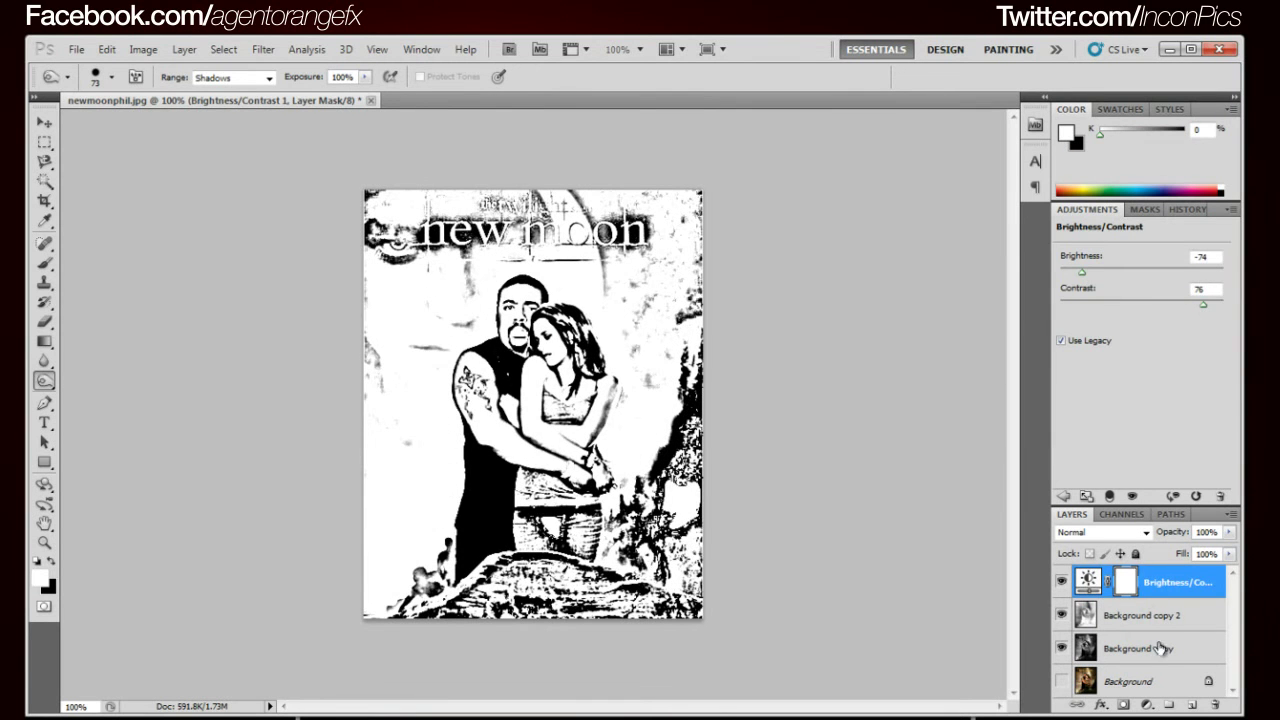
pyautogui.click(1160, 630)
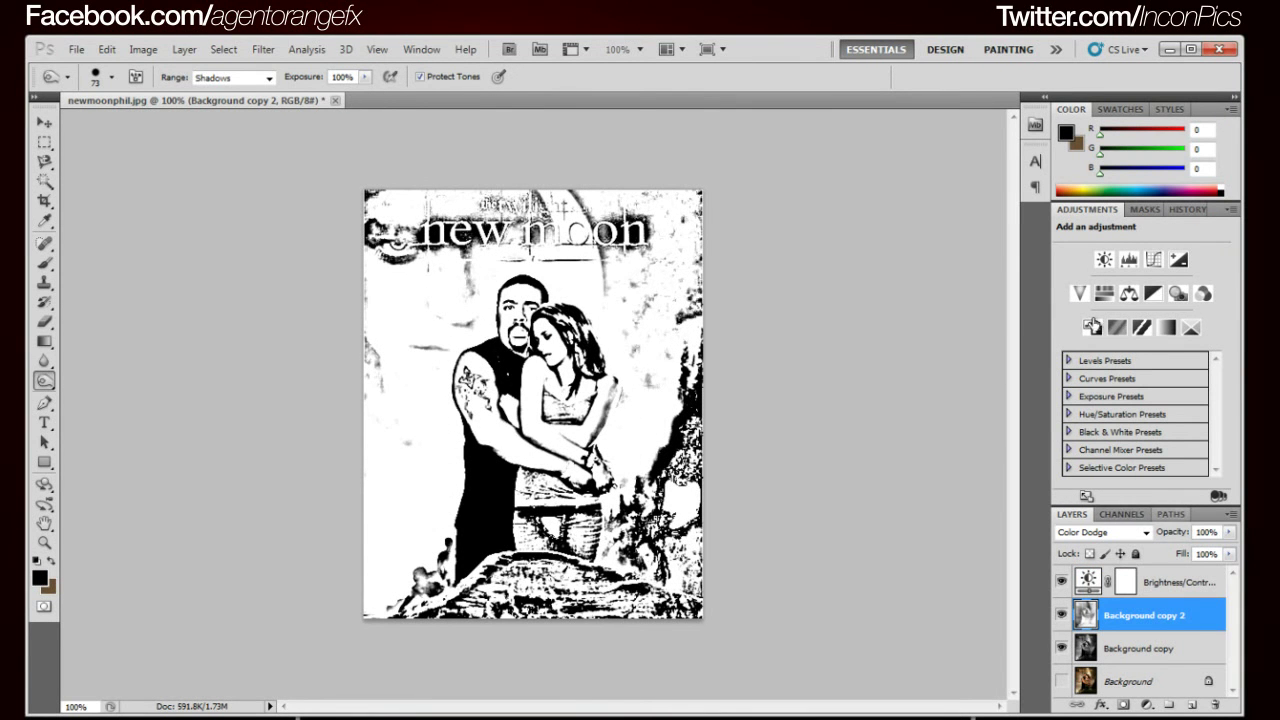
pyautogui.moveTo(1163, 584); pyautogui.dragTo(1215, 705)
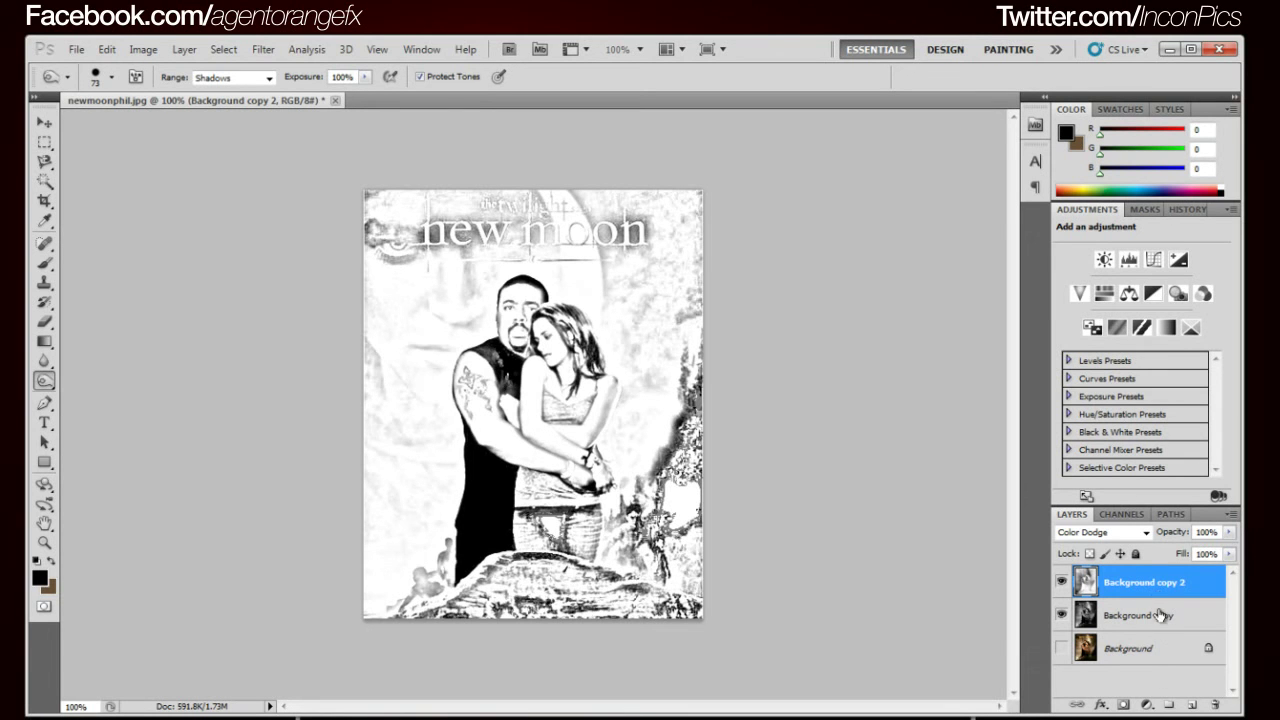
# Delete both copy layers, duplicate the original Background again, and hide the original.
pyautogui.moveTo(1155, 597)
pyautogui.mouseDown()
pyautogui.moveTo(1170, 668)
pyautogui.moveTo(1216, 704)
pyautogui.mouseUp()
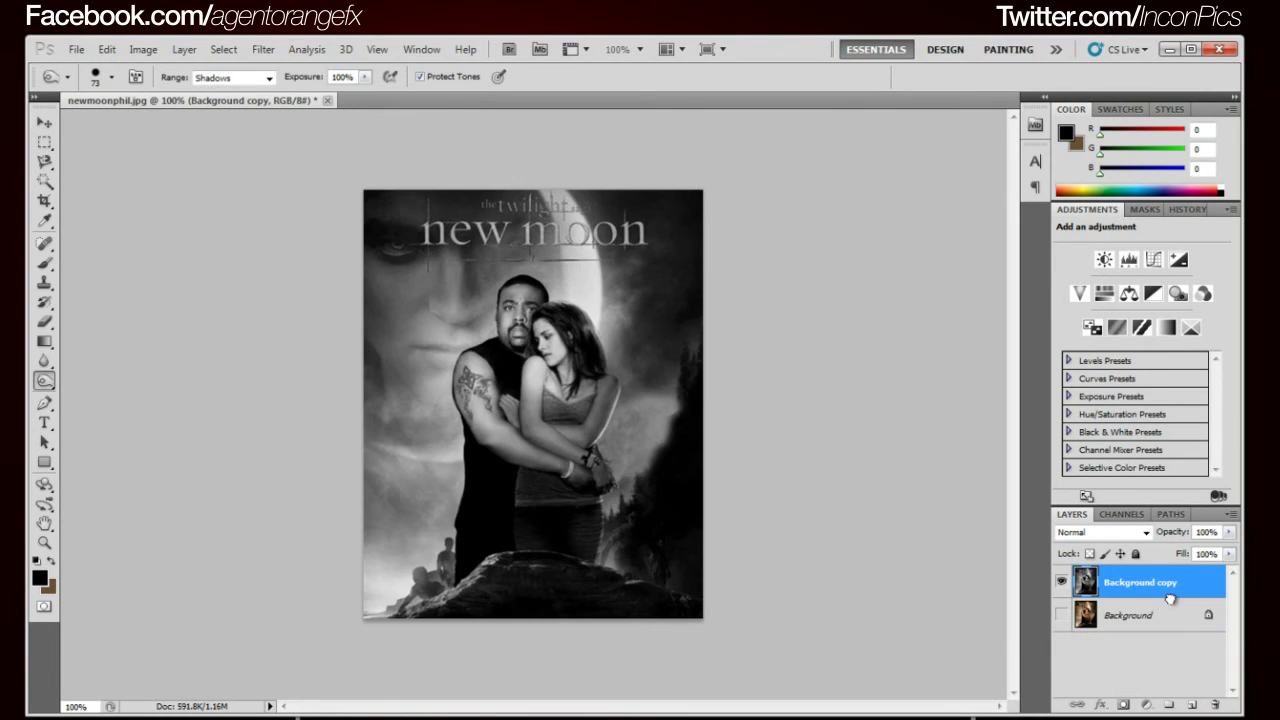
pyautogui.moveTo(1165, 600); pyautogui.dragTo(1216, 704)
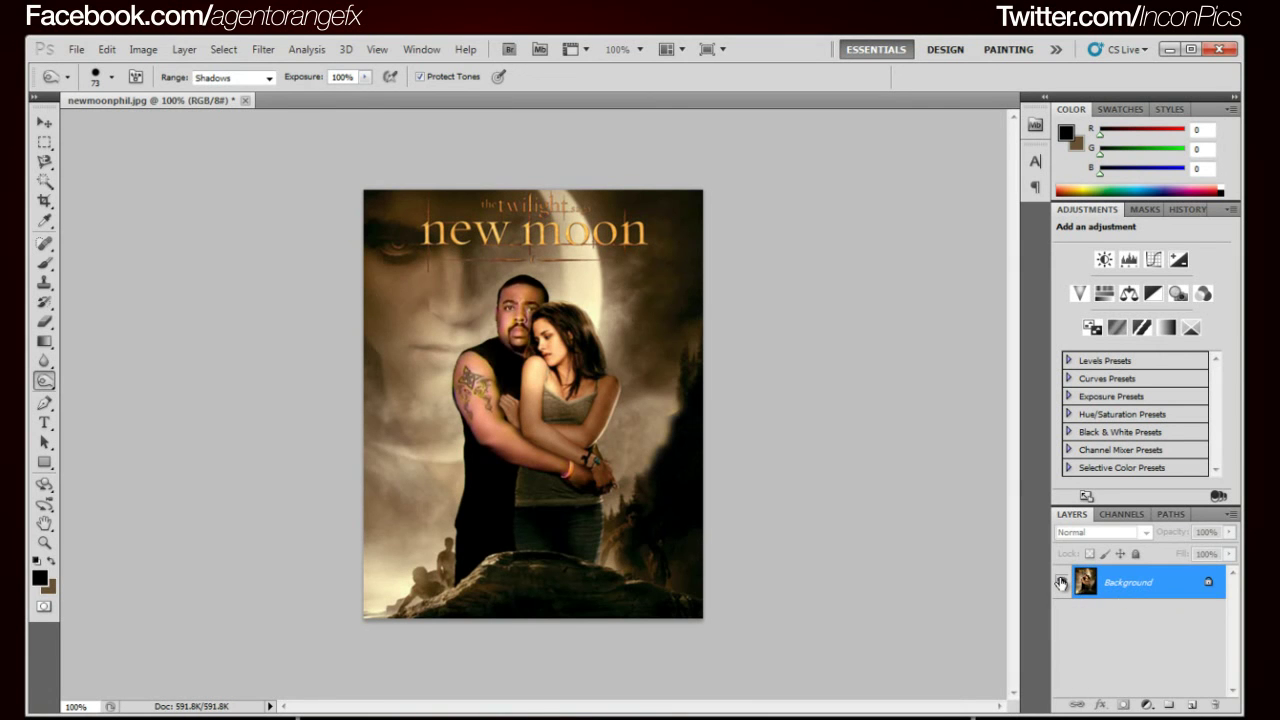
pyautogui.moveTo(1137, 592); pyautogui.dragTo(1196, 704)
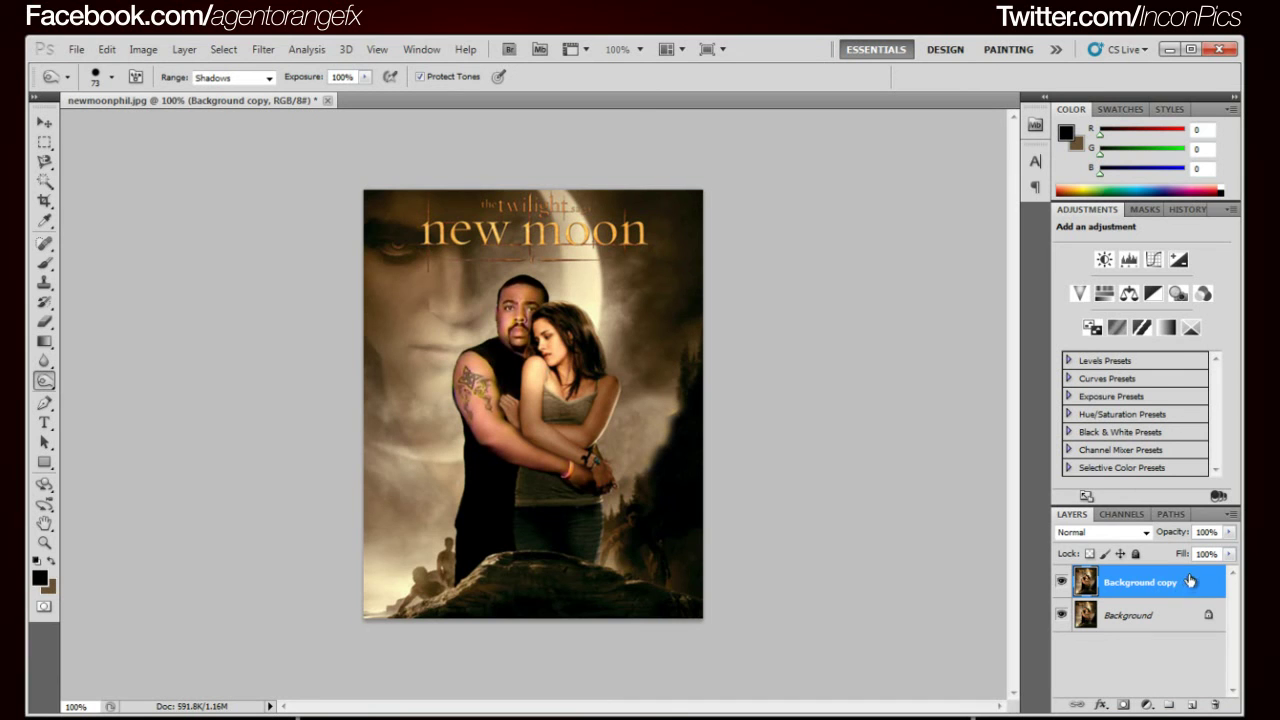
pyautogui.click(1061, 615)
# Fully desaturate the new Background copy with Hue/Saturation.
pyautogui.hotkey('ctrl', 'u')
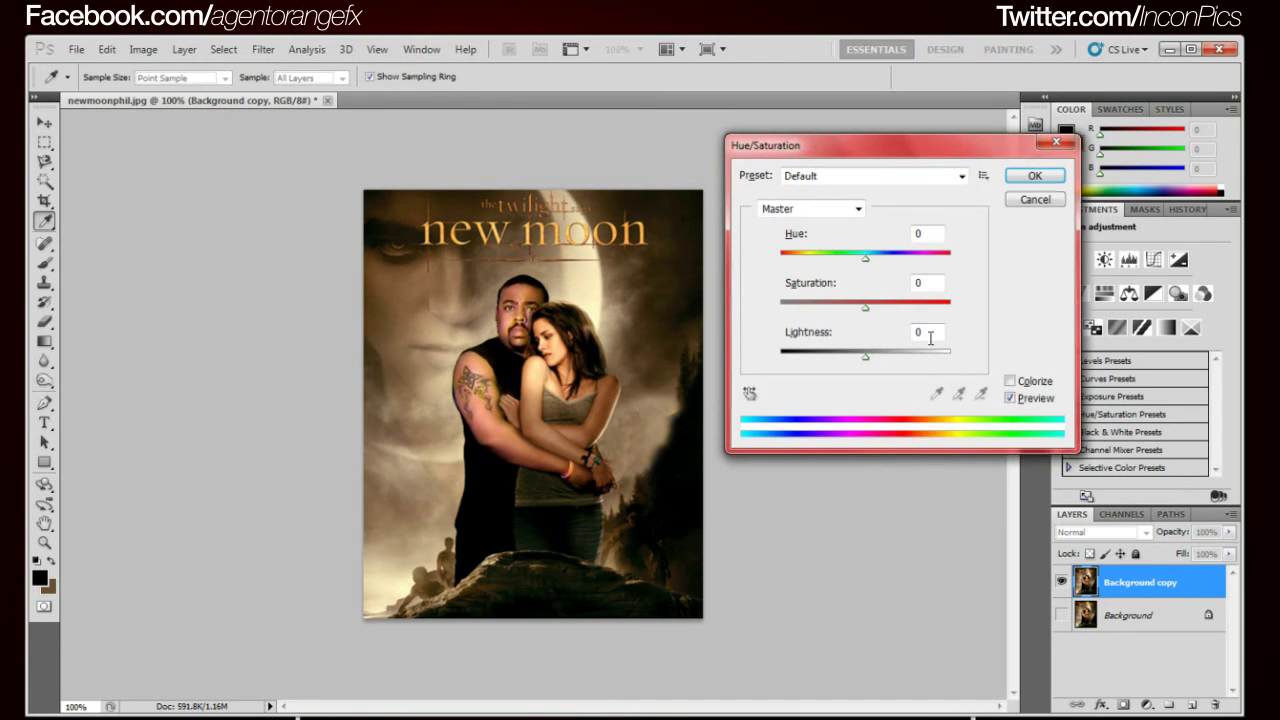
pyautogui.moveTo(866, 303); pyautogui.dragTo(755, 310)
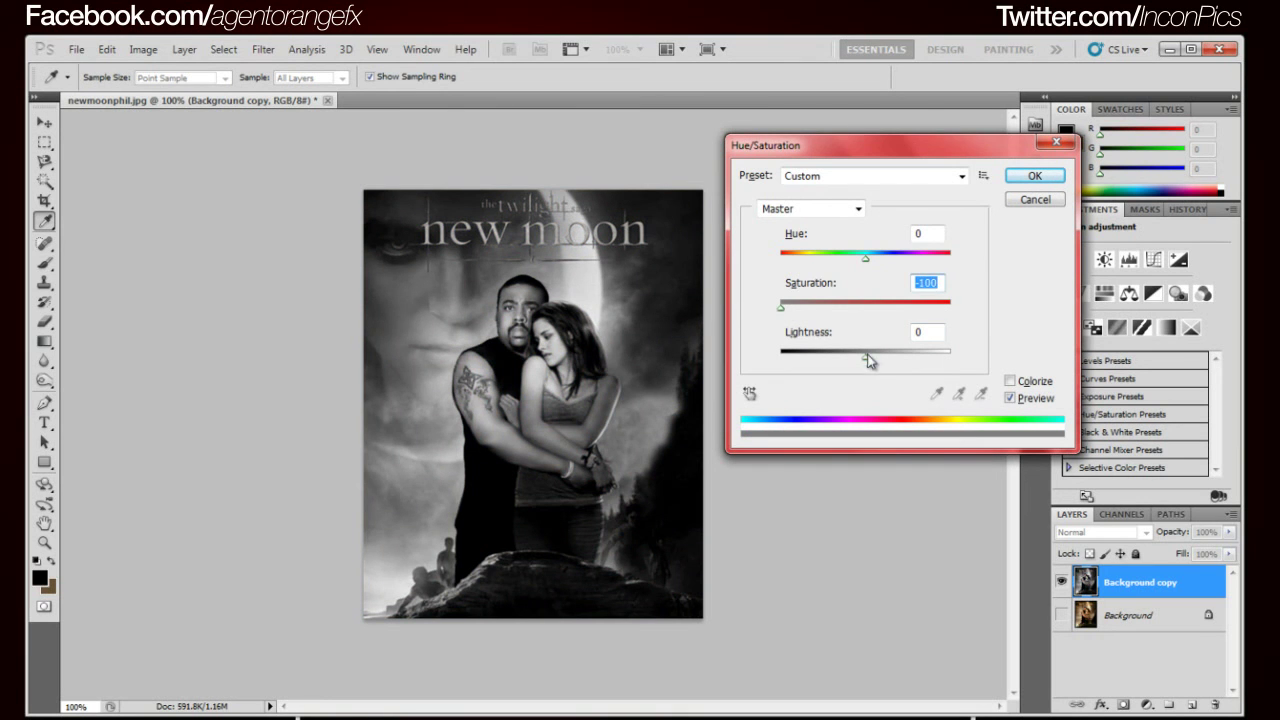
pyautogui.click(866, 358)
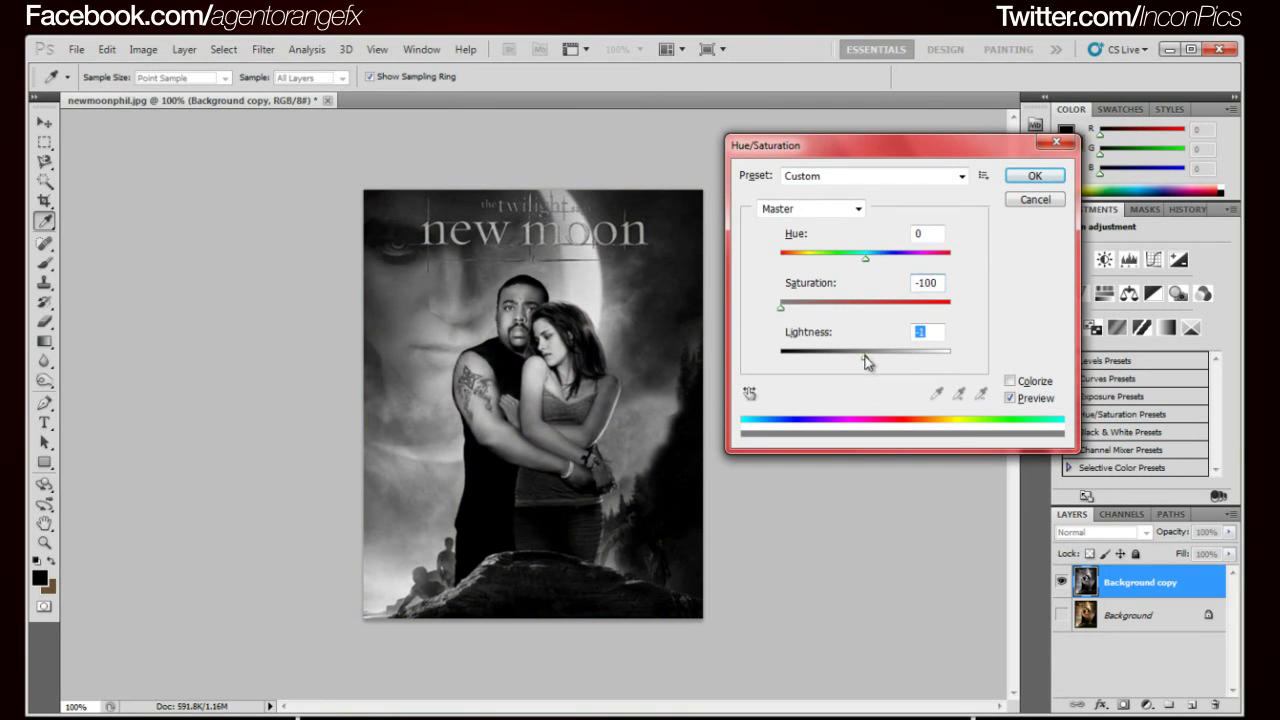
pyautogui.click(1030, 177)
pyautogui.press('o')
# Duplicate the grey copy, invert it with Ctrl+I, and blend it in Color Dodge.
pyautogui.moveTo(1150, 592); pyautogui.dragTo(1193, 704)
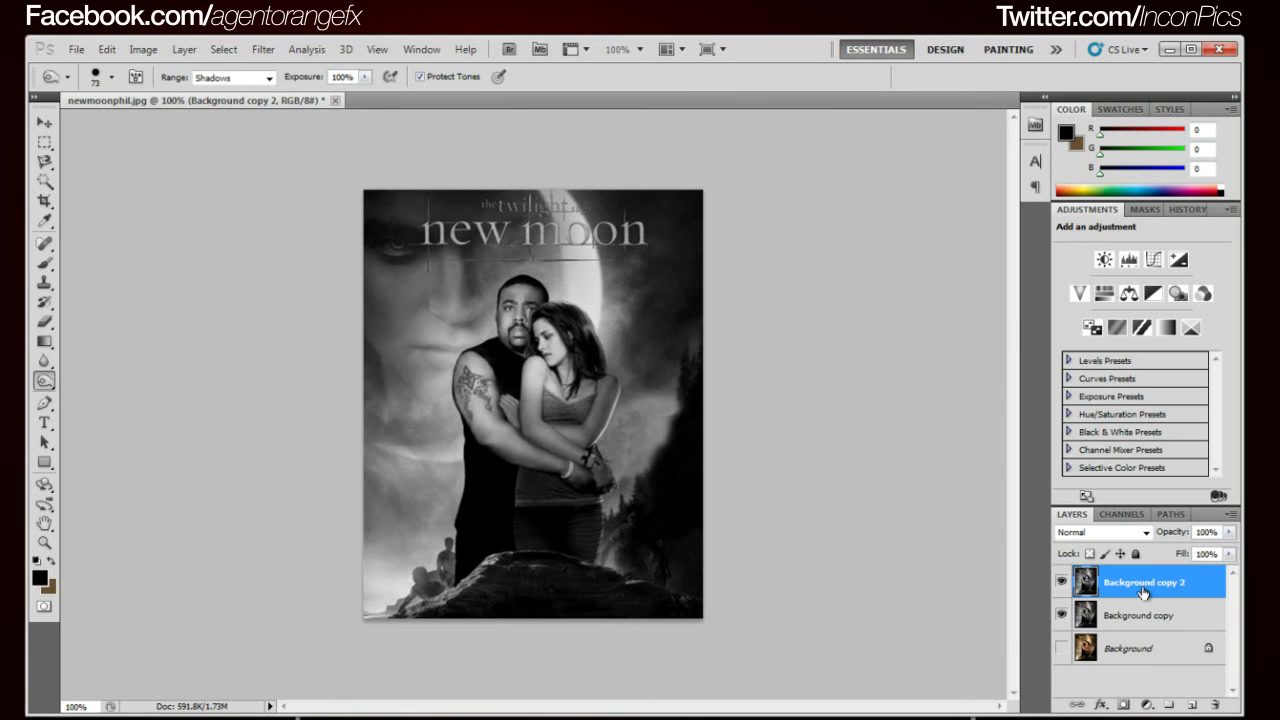
pyautogui.hotkey('ctrl', 'i')
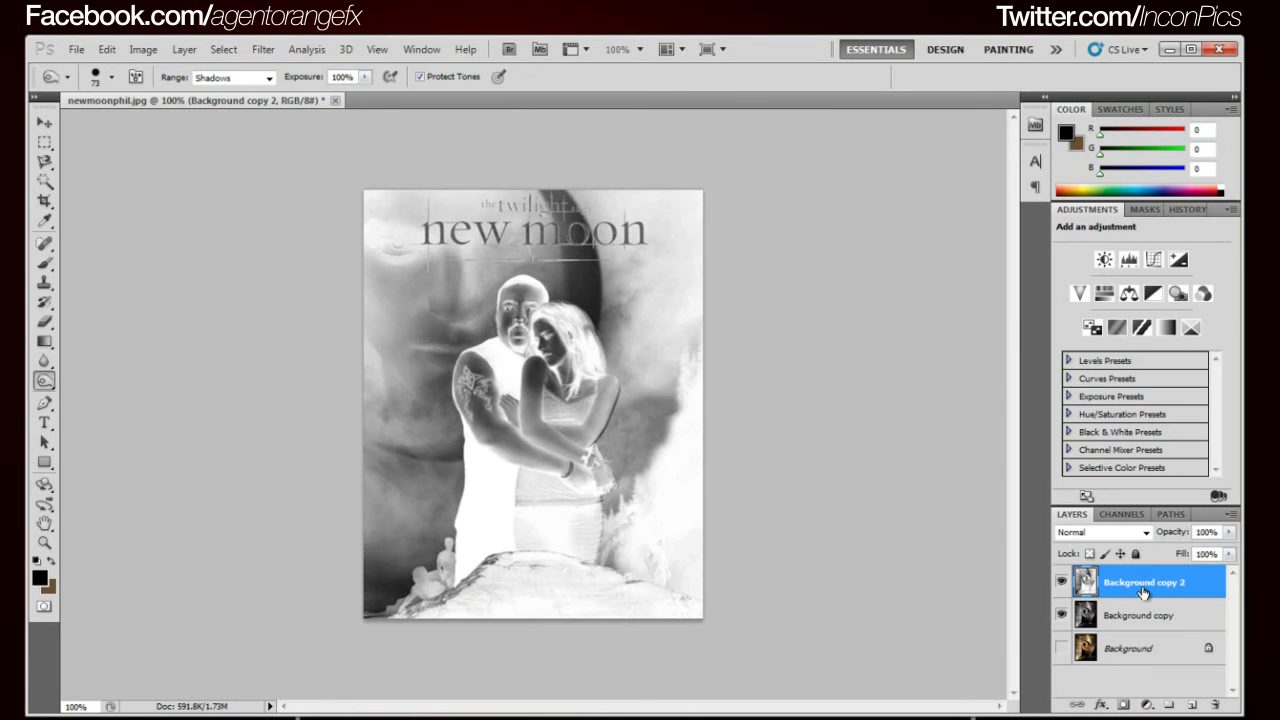
pyautogui.click(1117, 535)
pyautogui.click(1088, 245)
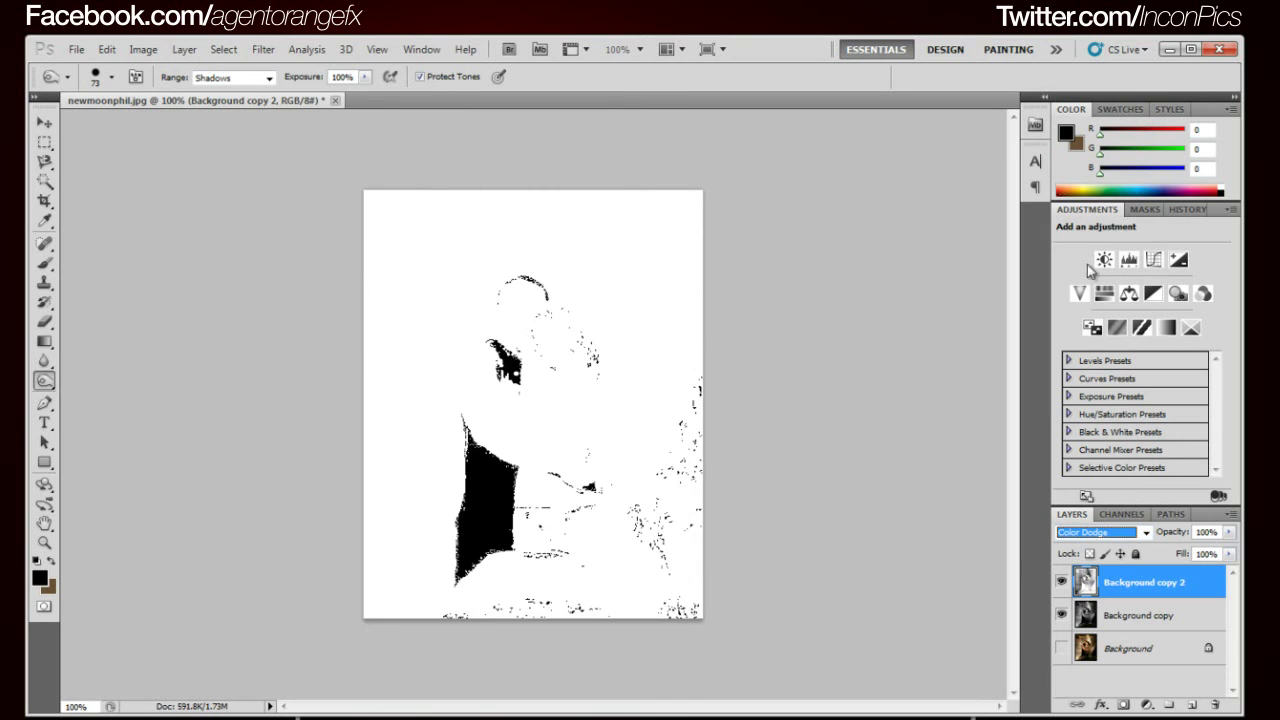
# Reapply Gaussian Blur, then set Brightness/Contrast to about -38 brightness and 17 contrast.
pyautogui.click(263, 49)
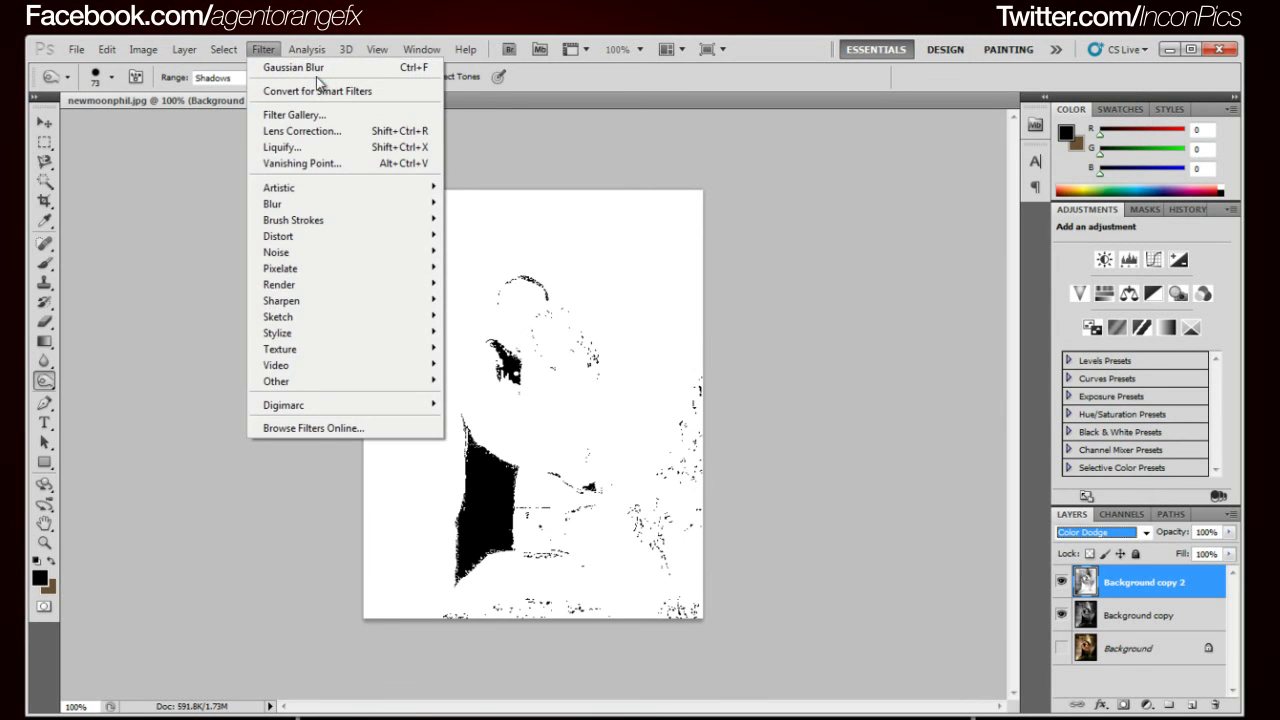
pyautogui.click(315, 69)
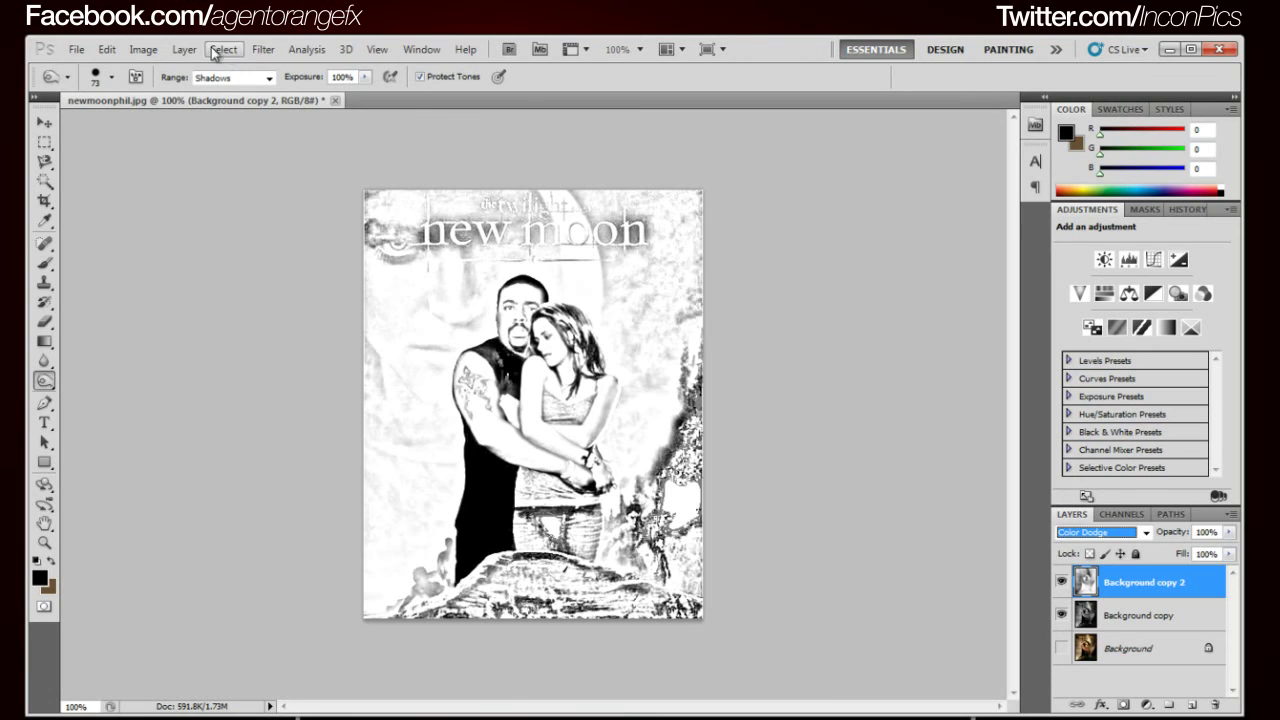
pyautogui.click(143, 49)
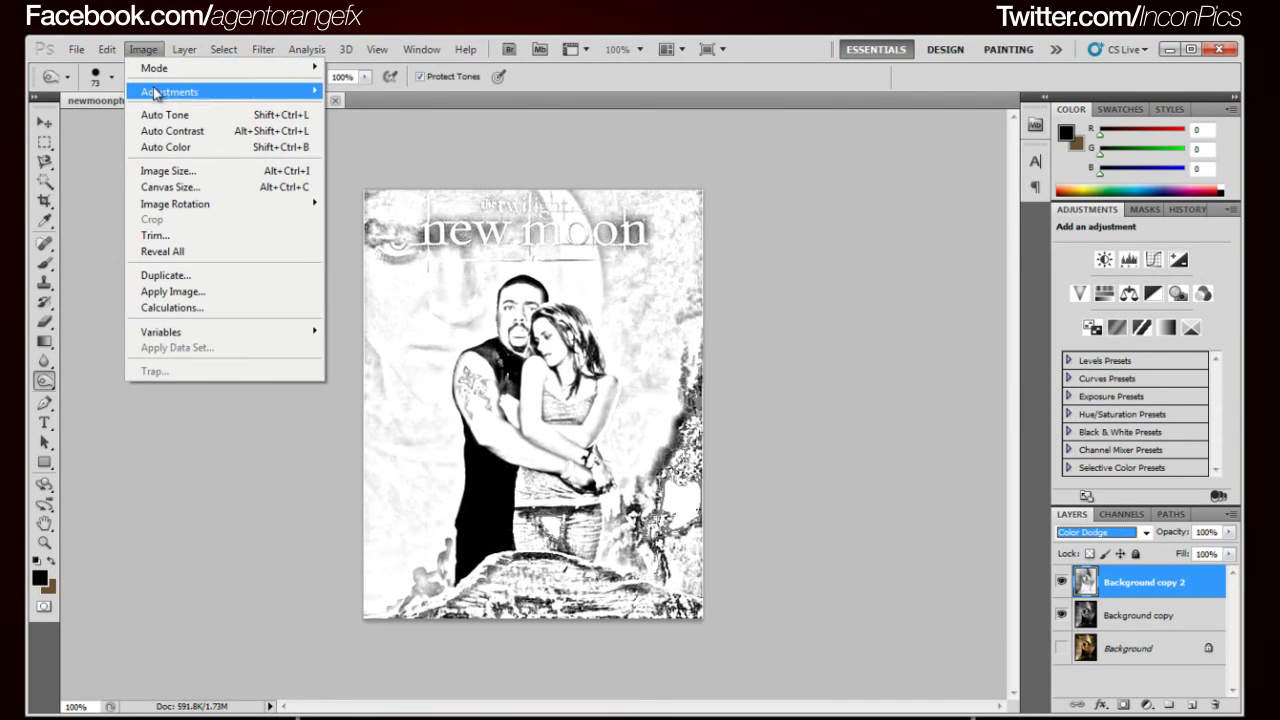
pyautogui.moveTo(153, 92)
pyautogui.click(378, 87)
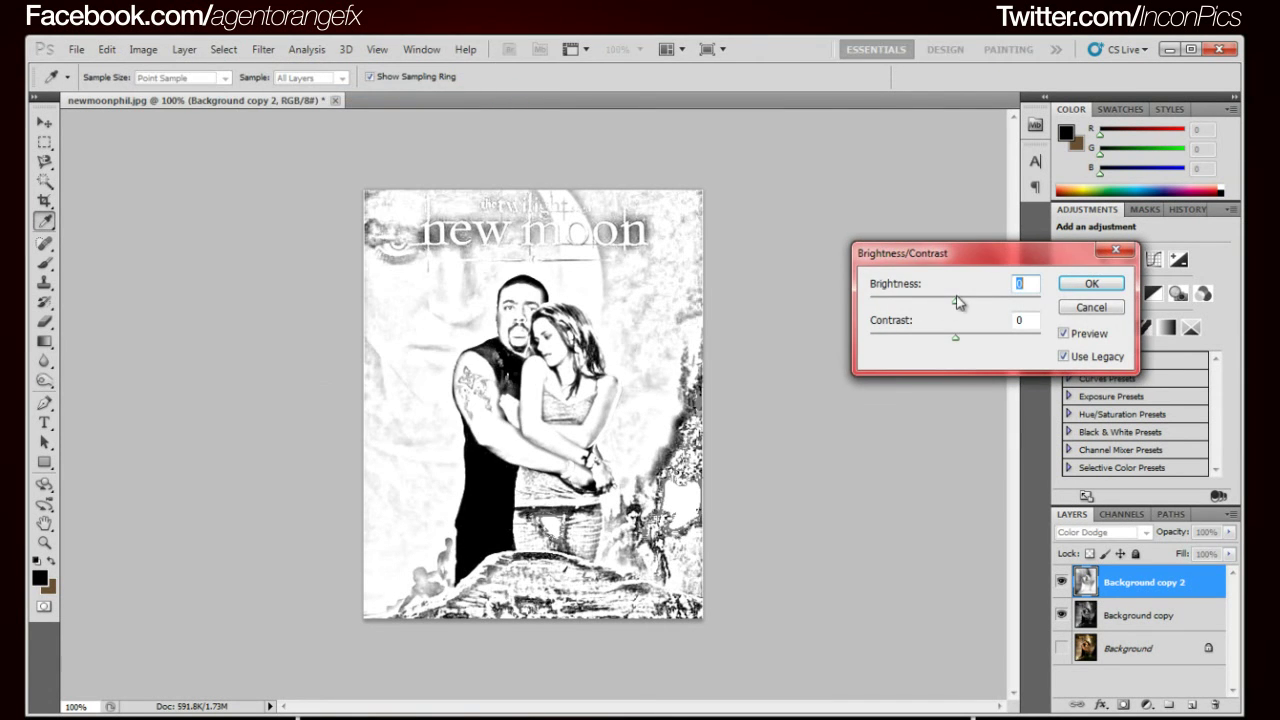
pyautogui.moveTo(953, 303)
pyautogui.mouseDown()
pyautogui.moveTo(925, 305)
pyautogui.moveTo(970, 342)
pyautogui.mouseUp()
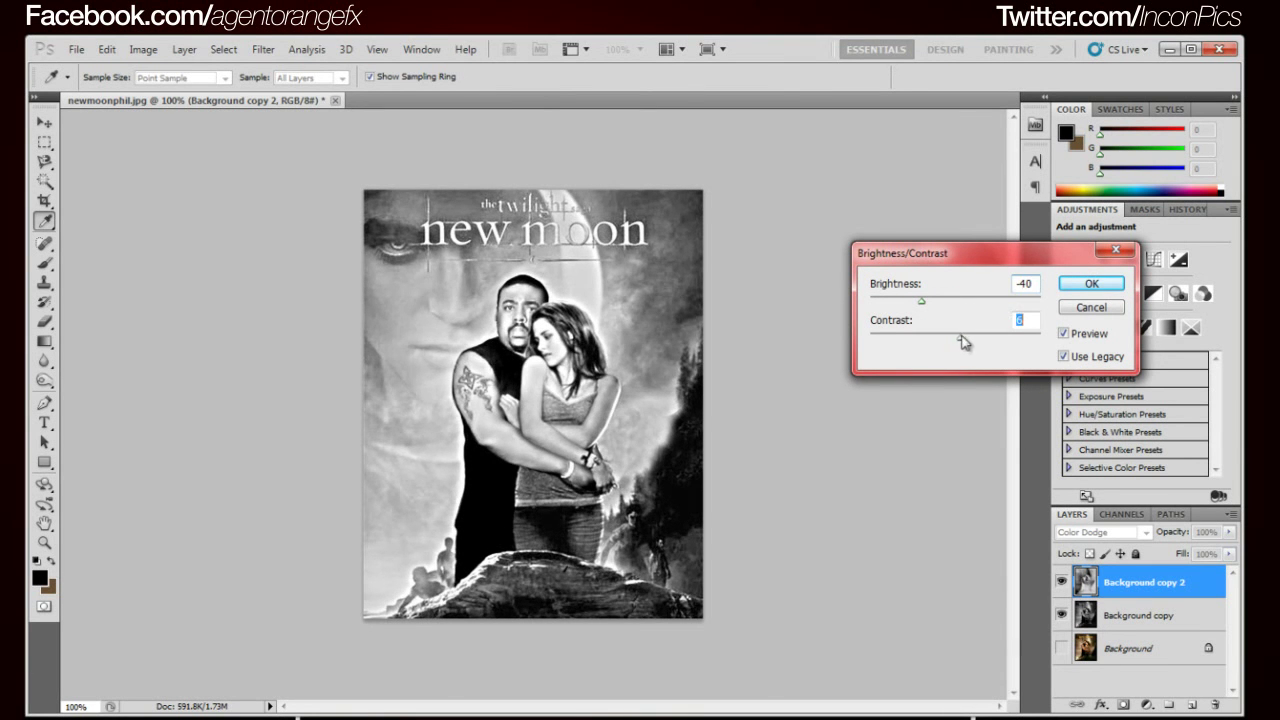
pyautogui.hotkey('shift', 'Tab')
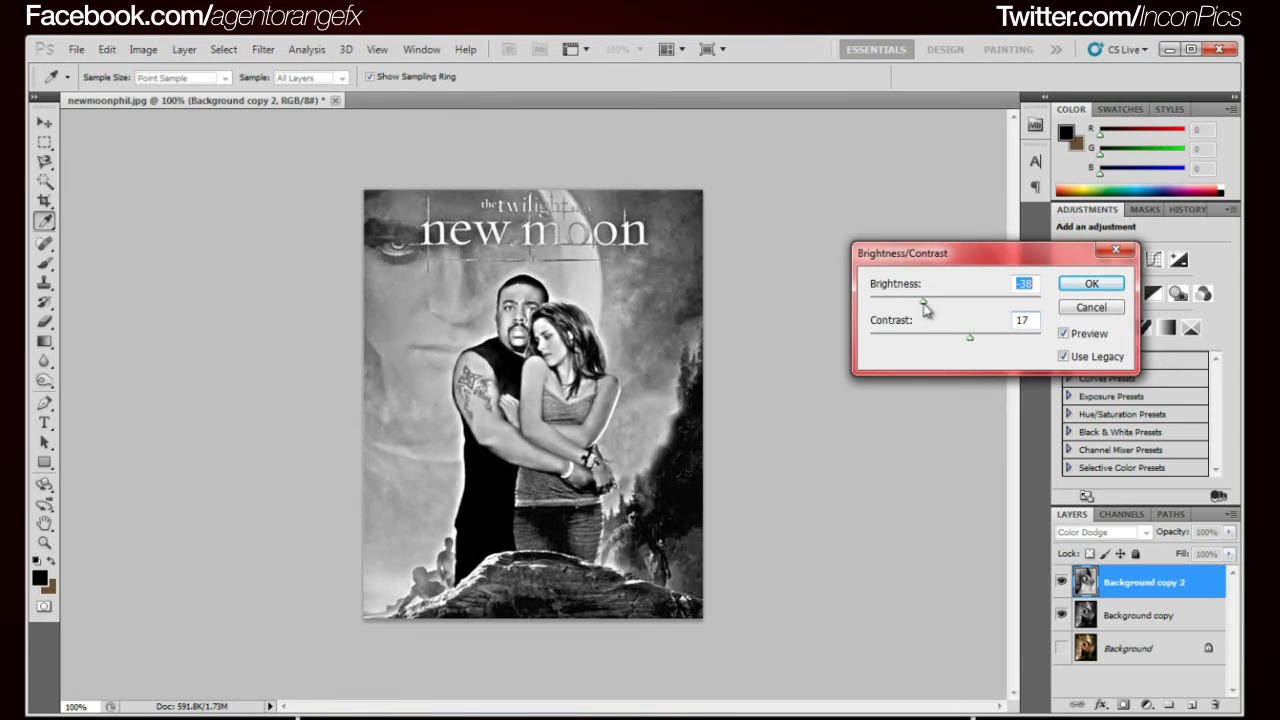
pyautogui.click(1092, 284)
pyautogui.press('o')
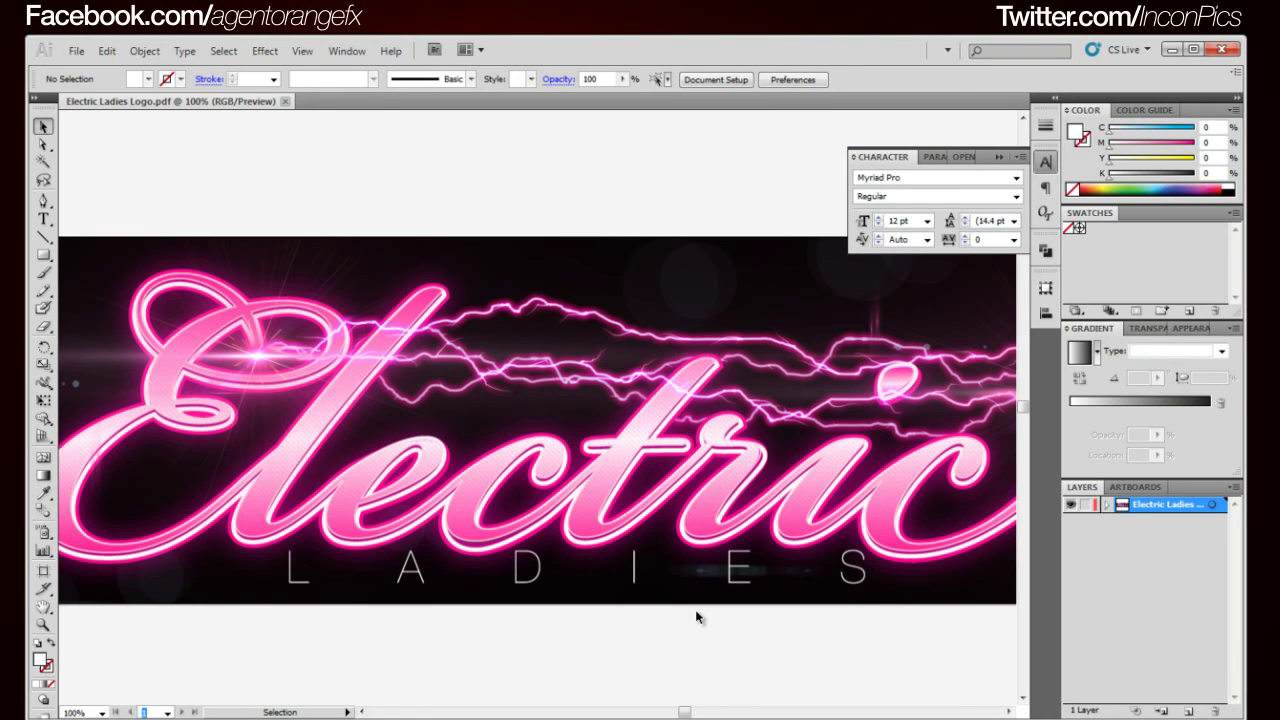
# Show Electric Ladies Logo.pdf full screen, fit it to the window, and pan across the lettering.
pyautogui.press('f')
pyautogui.hotkey('ctrl', '0')
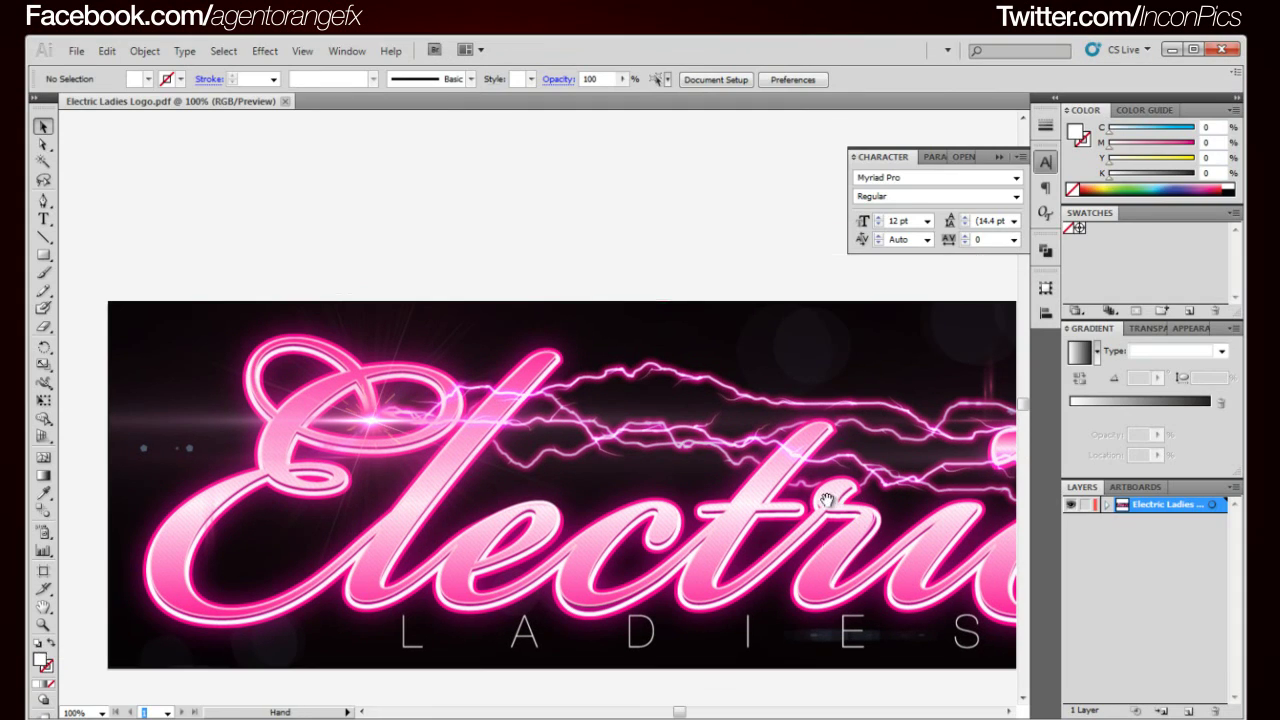
pyautogui.moveTo(829, 494); pyautogui.dragTo(685, 405)
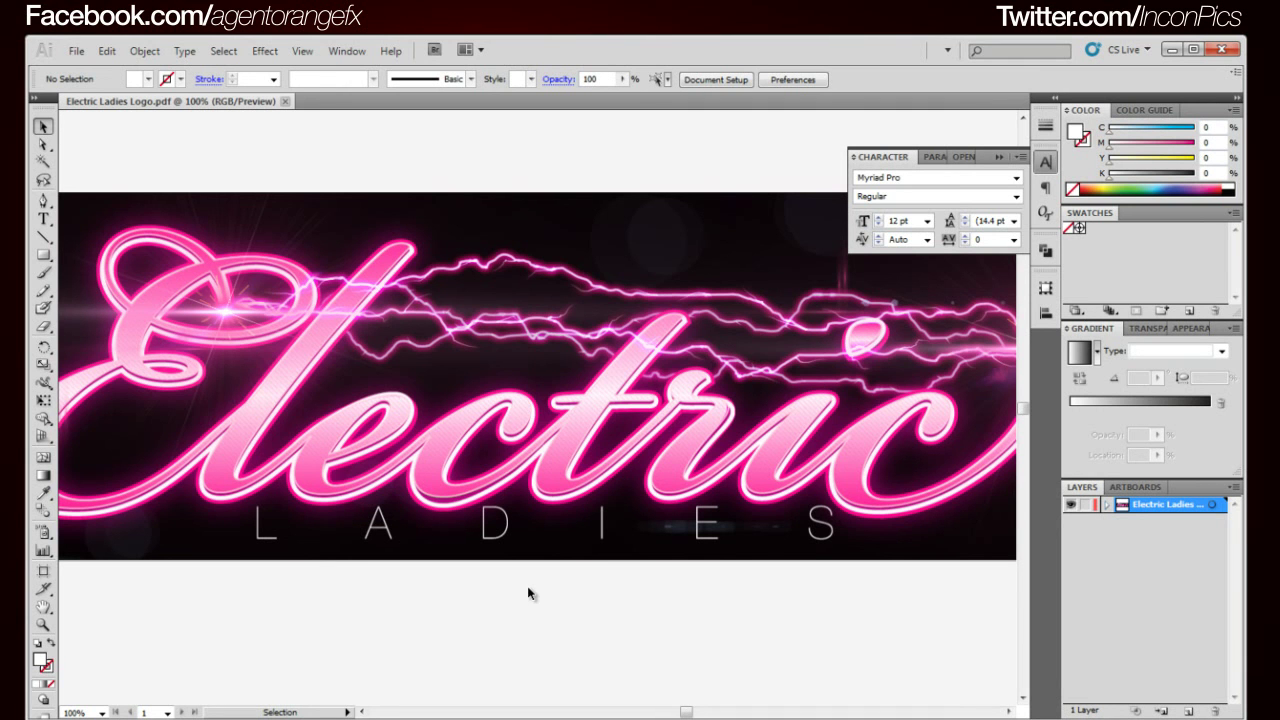
pyautogui.moveTo(567, 432); pyautogui.dragTo(627, 492)
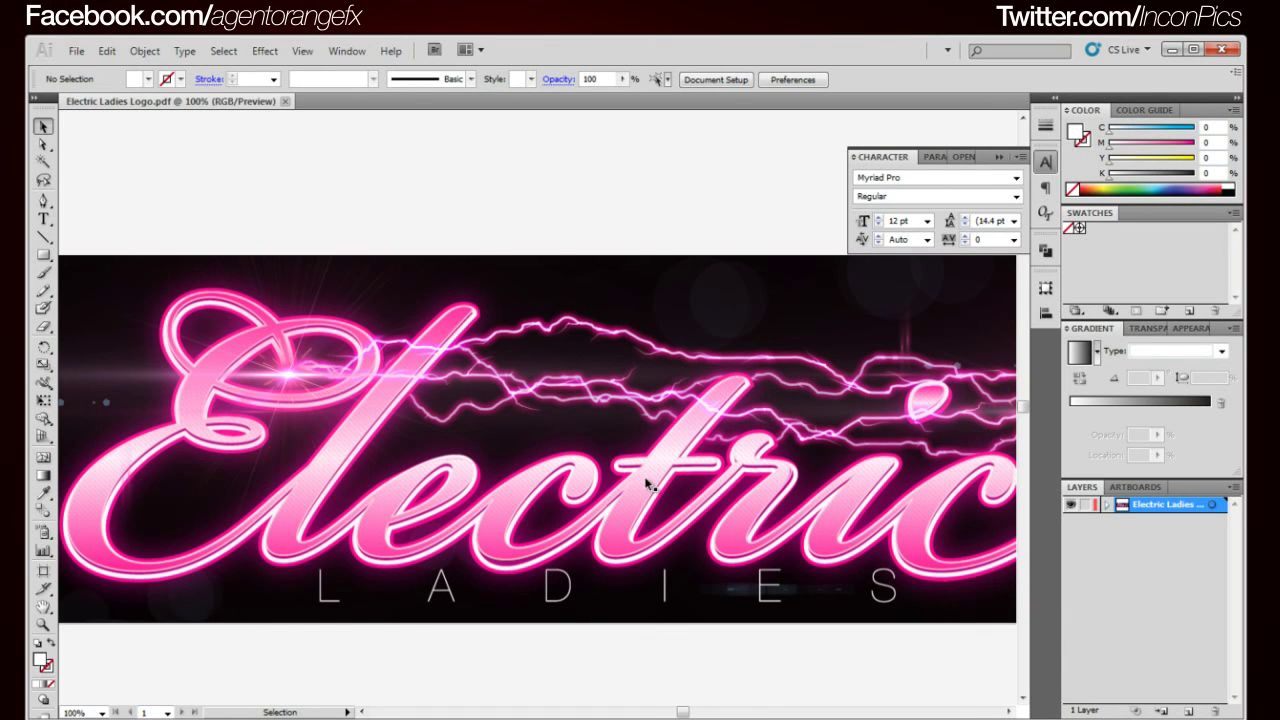
pyautogui.moveTo(645, 483); pyautogui.dragTo(634, 425)
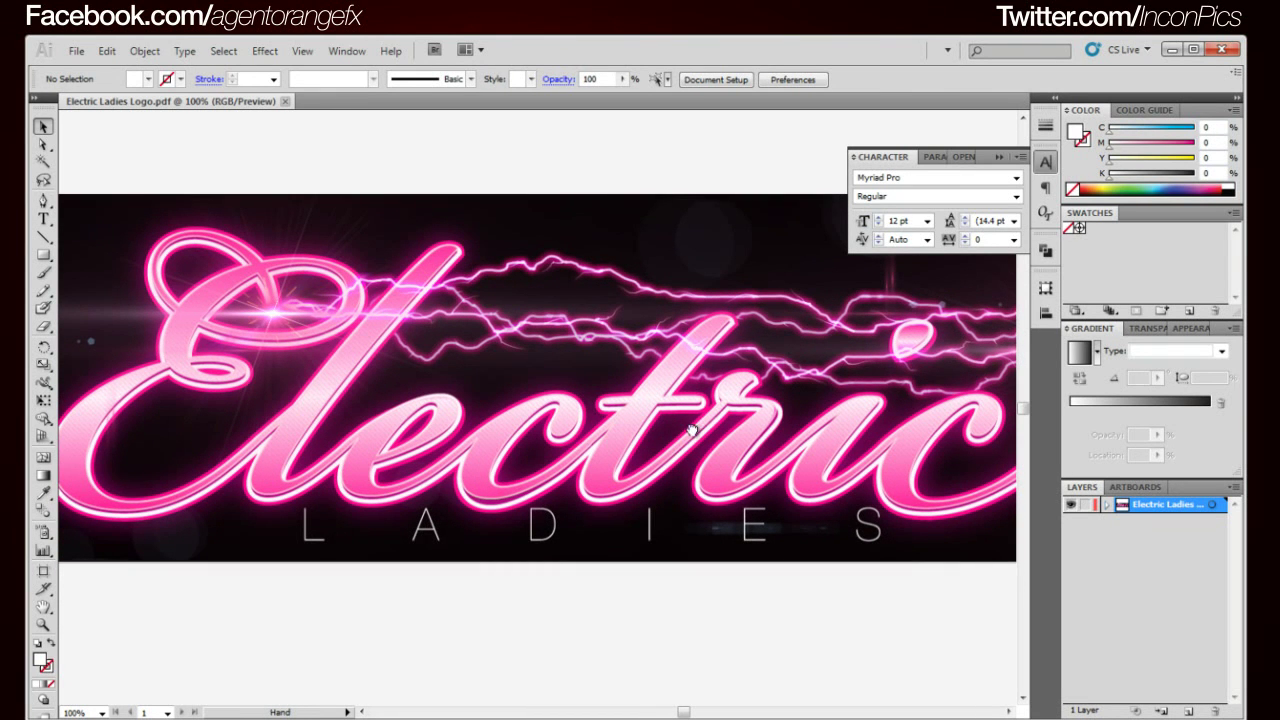
pyautogui.moveTo(684, 432); pyautogui.dragTo(608, 458)
pyautogui.moveTo(688, 432); pyautogui.dragTo(737, 442)
pyautogui.moveTo(626, 440); pyautogui.dragTo(648, 437)
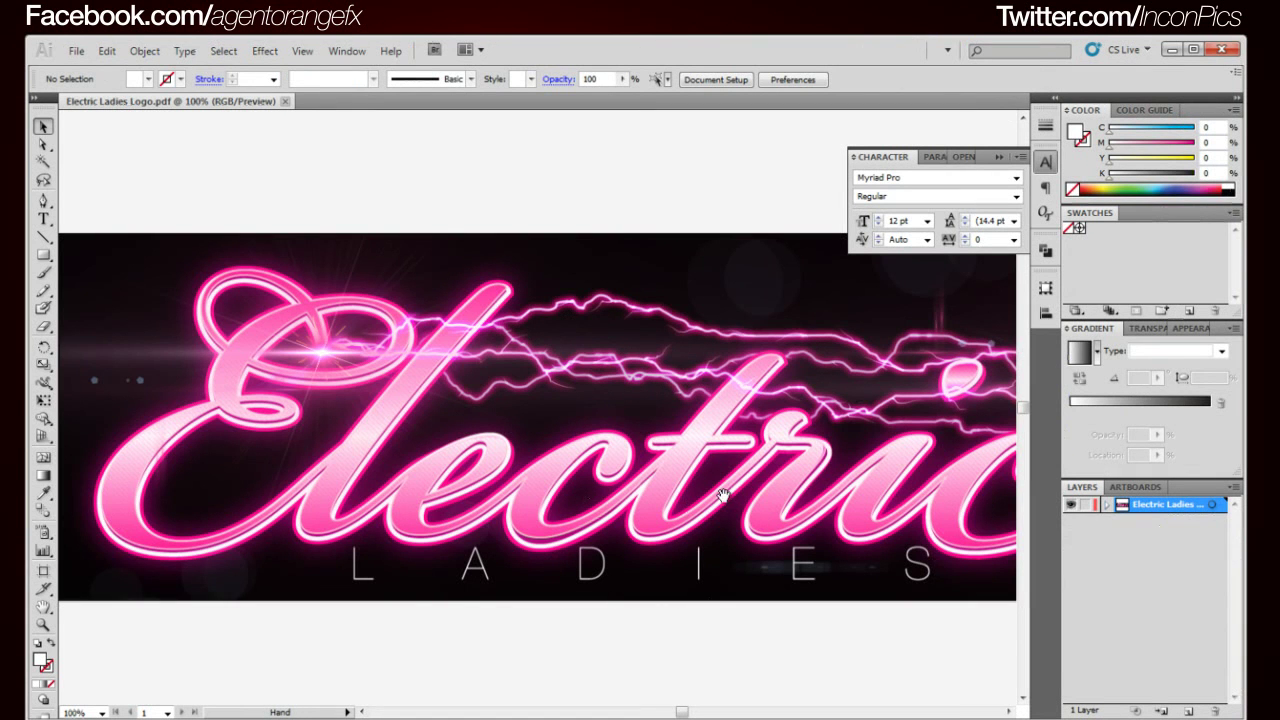
pyautogui.moveTo(727, 496)
pyautogui.mouseDown()
pyautogui.moveTo(582, 502)
pyautogui.moveTo(738, 505)
pyautogui.moveTo(746, 482)
pyautogui.mouseUp()
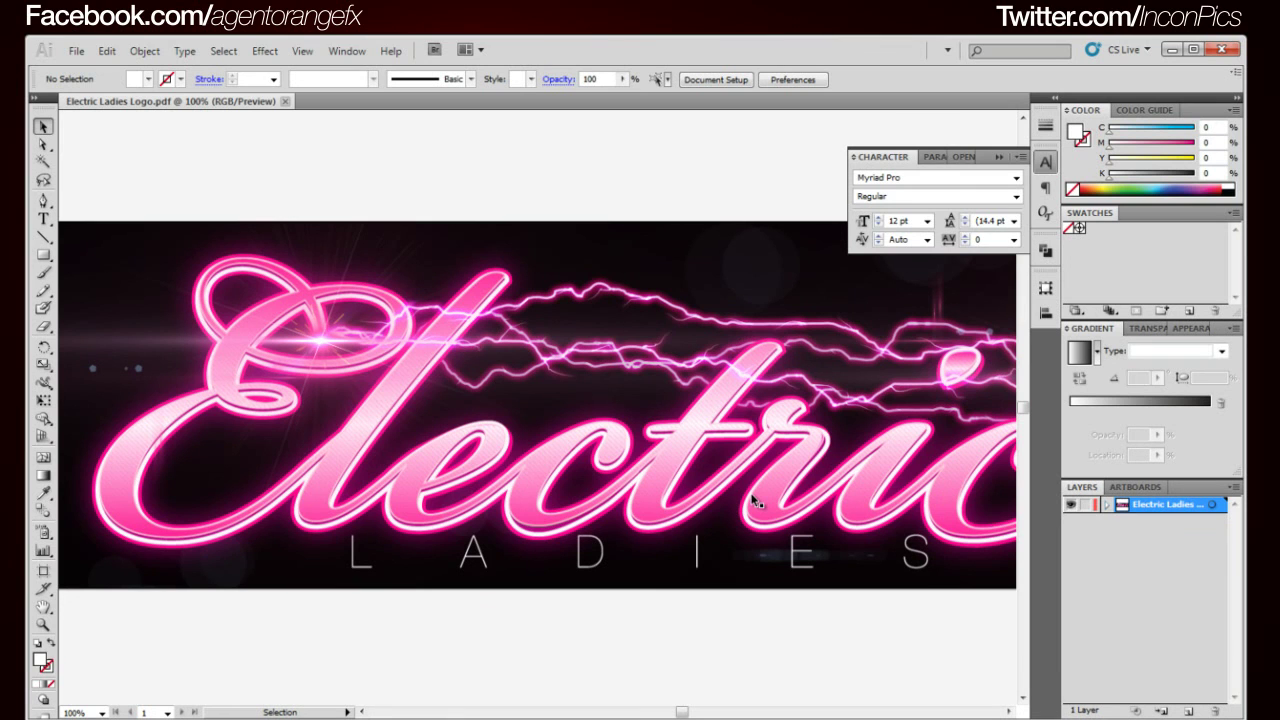